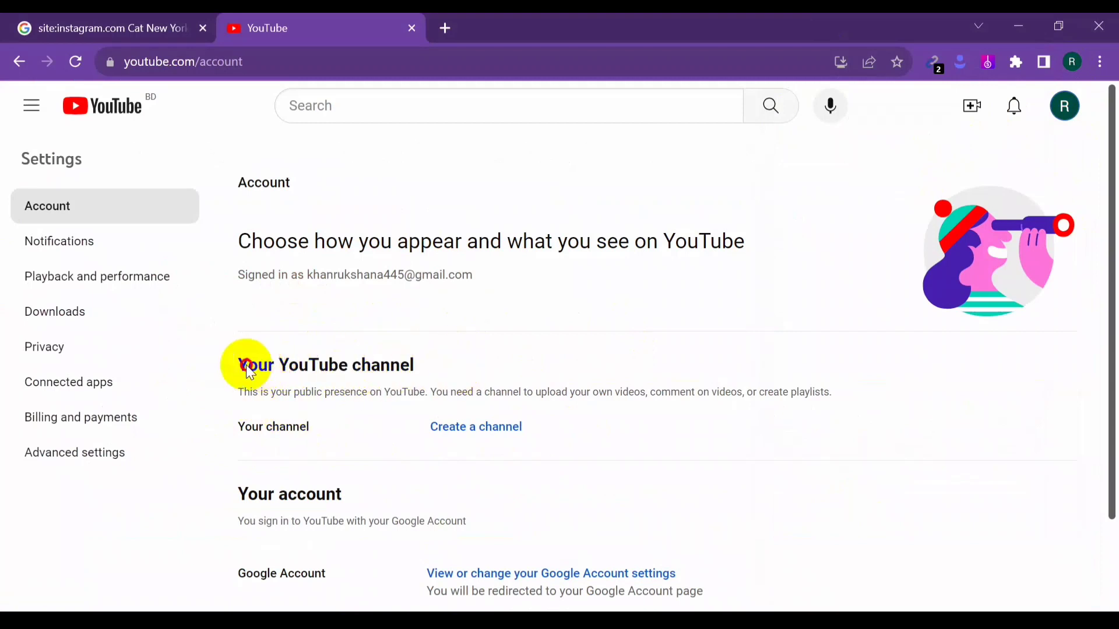
# Start creating a YouTube channel for this account from the account settings.
pyautogui.tripleClick(242, 366)
pyautogui.click(242, 365)
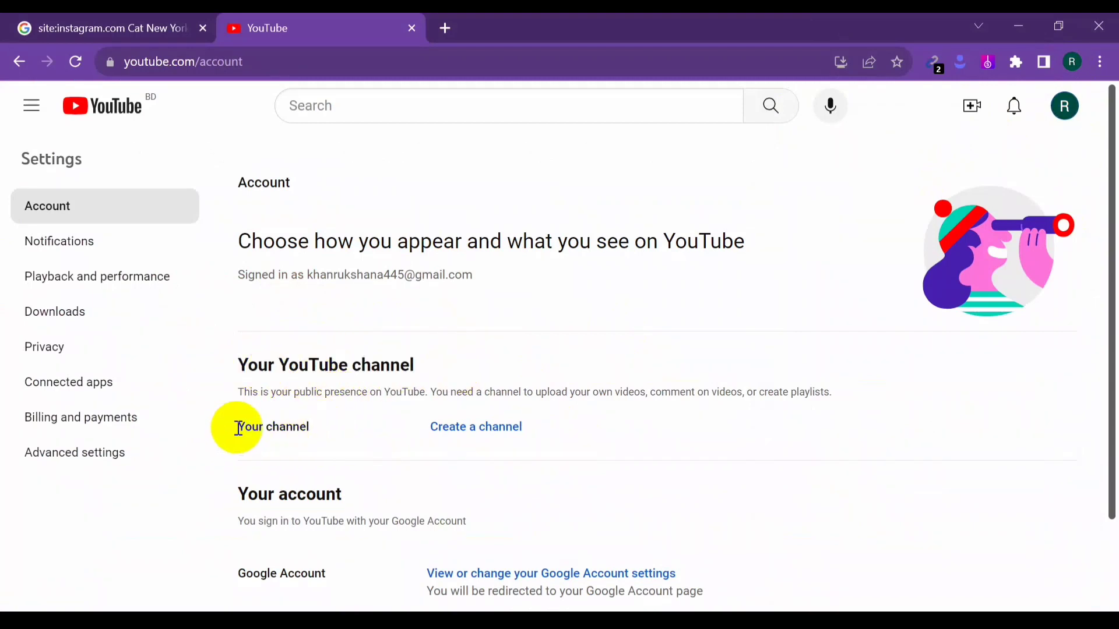
pyautogui.click(490, 437)
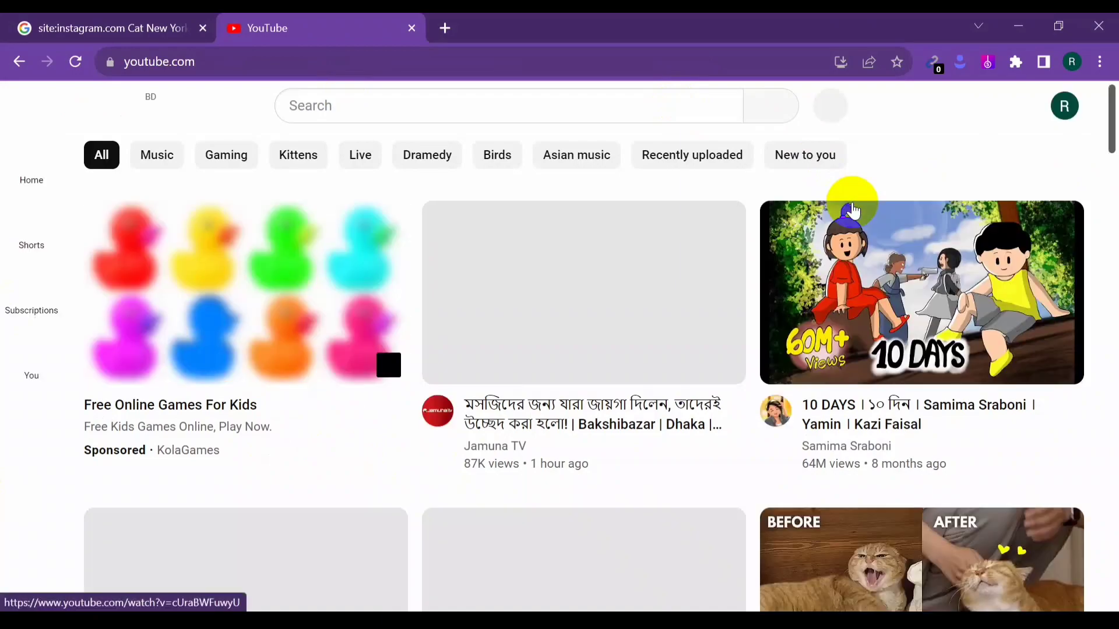
pyautogui.scroll(-5, 935, 175)
pyautogui.scroll(5, 932, 256)
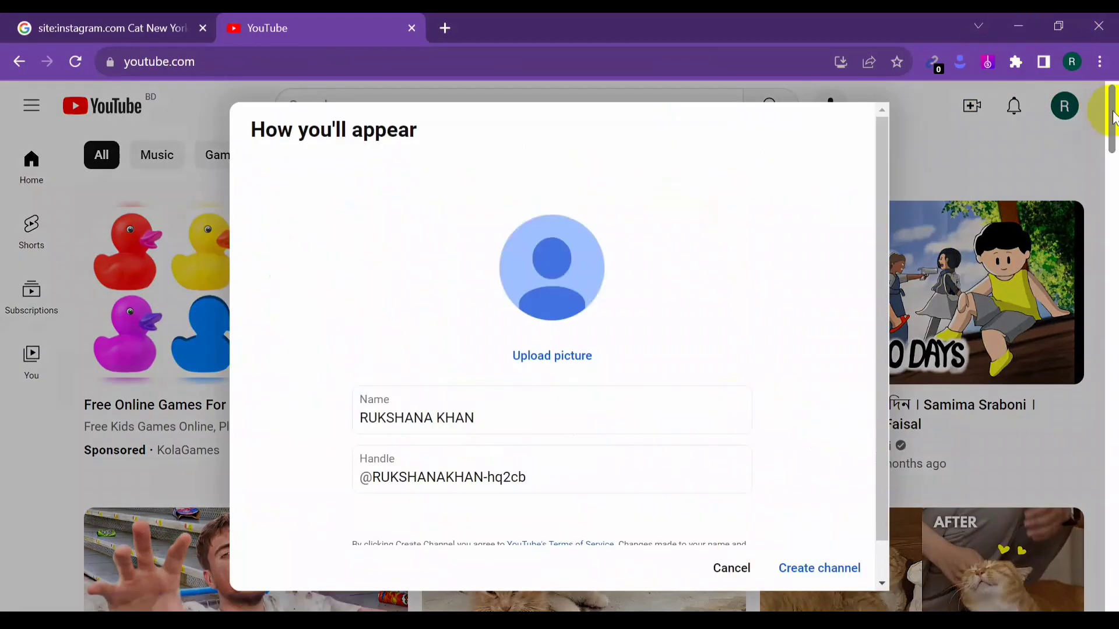
# Set the channel name to "Make Money Online Fest" and clear the suggested handle.
pyautogui.scroll(-1, 518, 414)
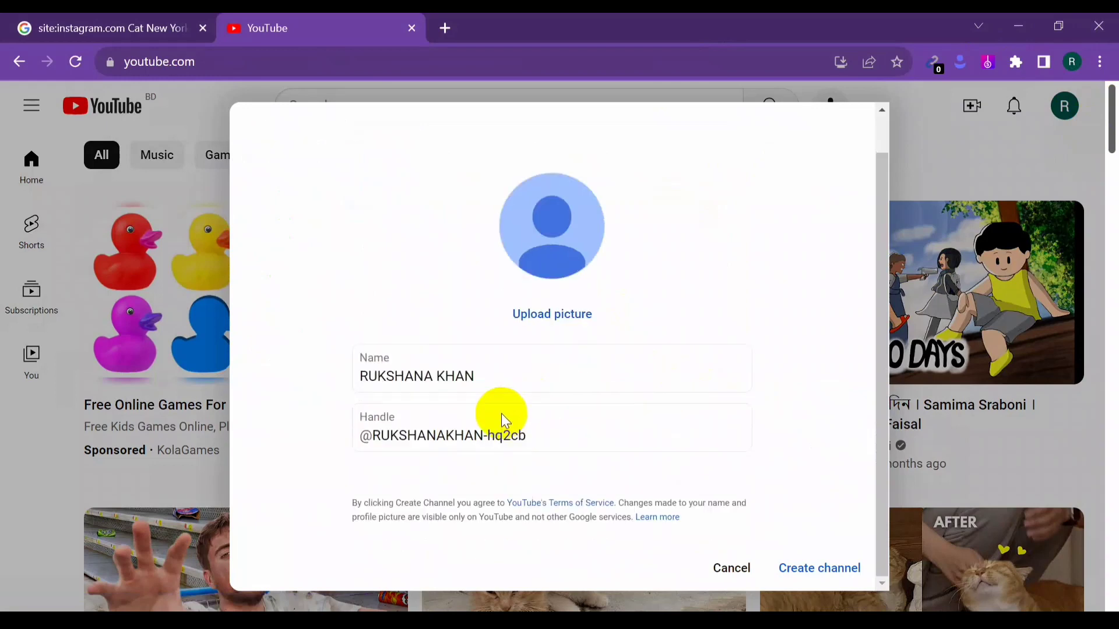
pyautogui.click(493, 385)
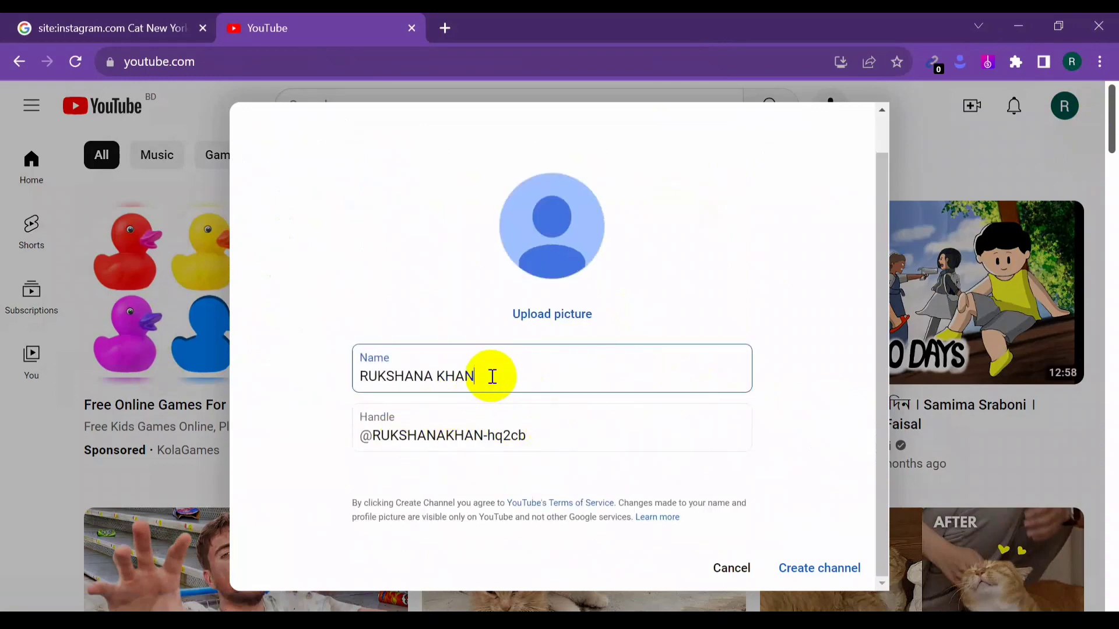
pyautogui.moveTo(492, 382); pyautogui.dragTo(343, 391)
pyautogui.press('BackSpace')
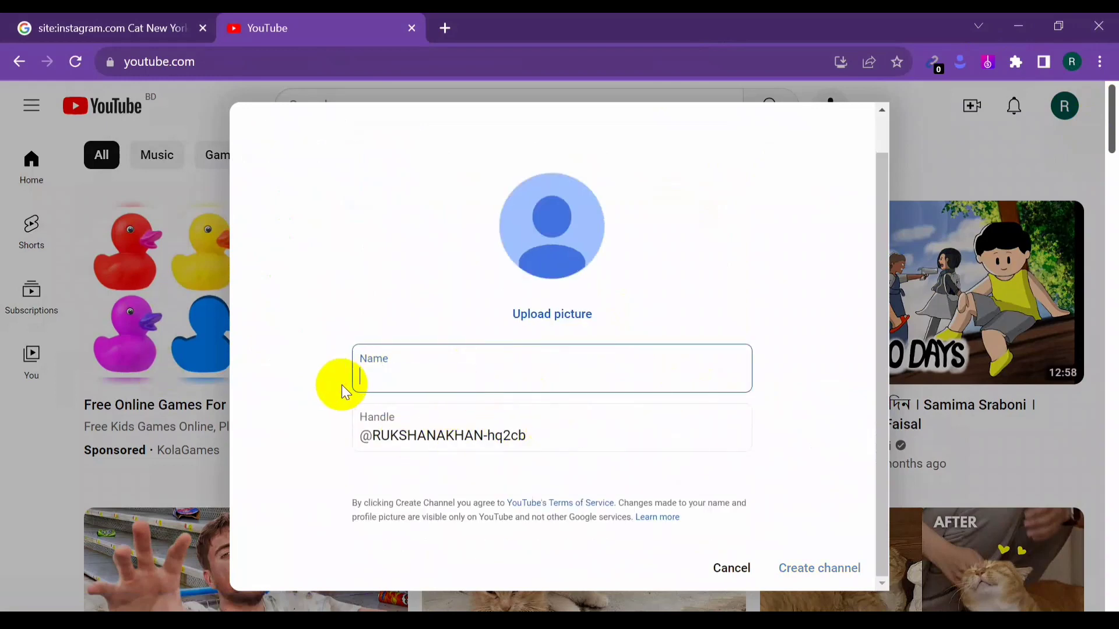
pyautogui.moveTo(526, 436); pyautogui.dragTo(357, 456)
pyautogui.press('BackSpace')
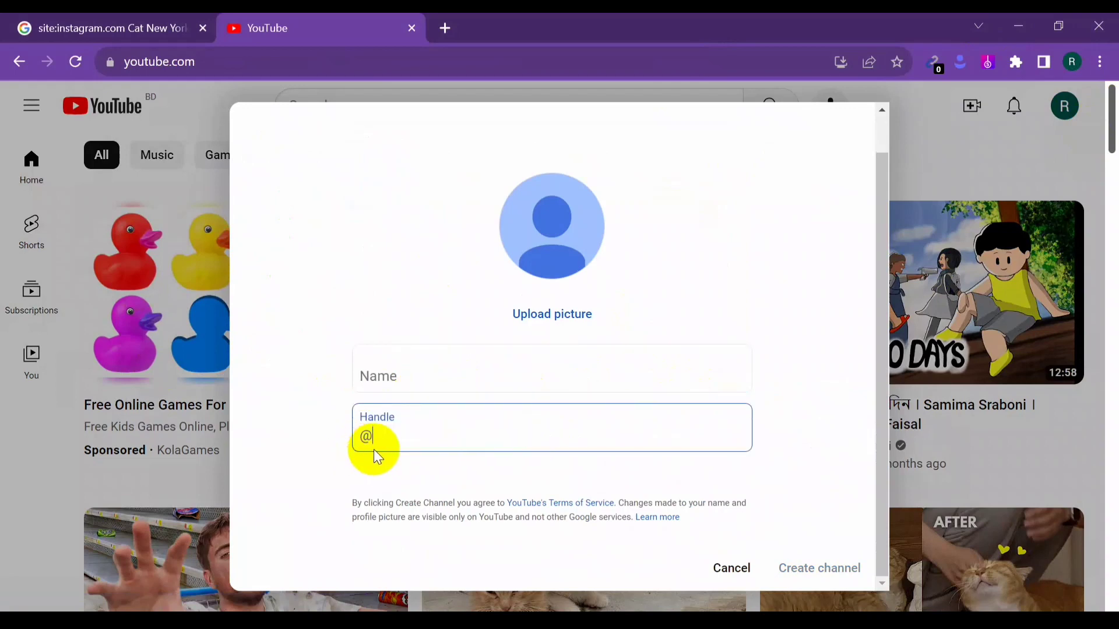
pyautogui.click(387, 359)
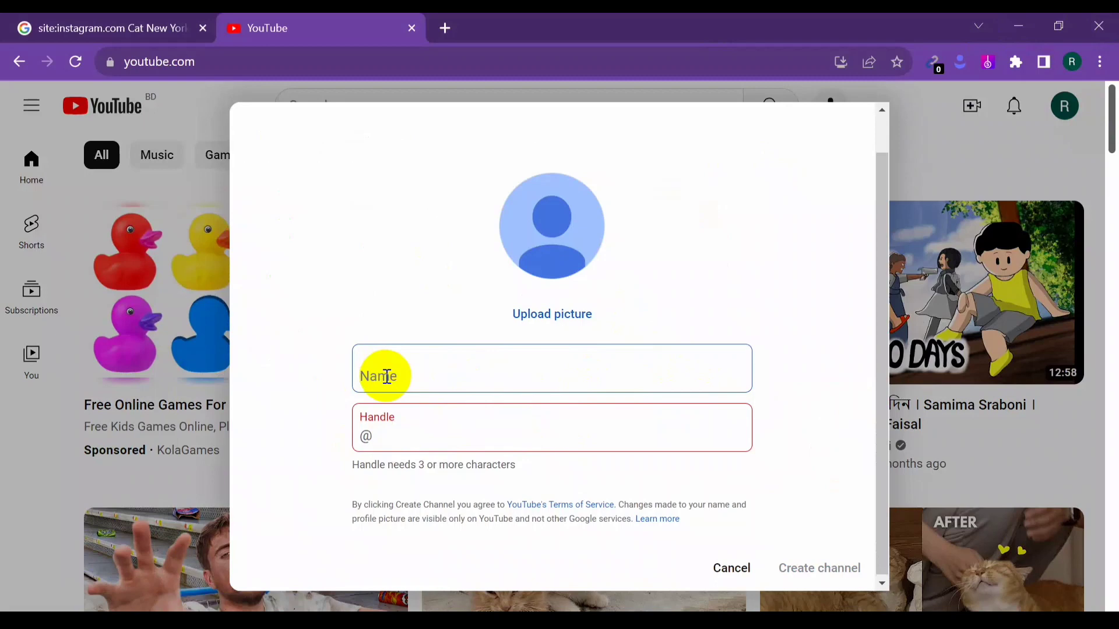
pyautogui.write('Make Money Online')
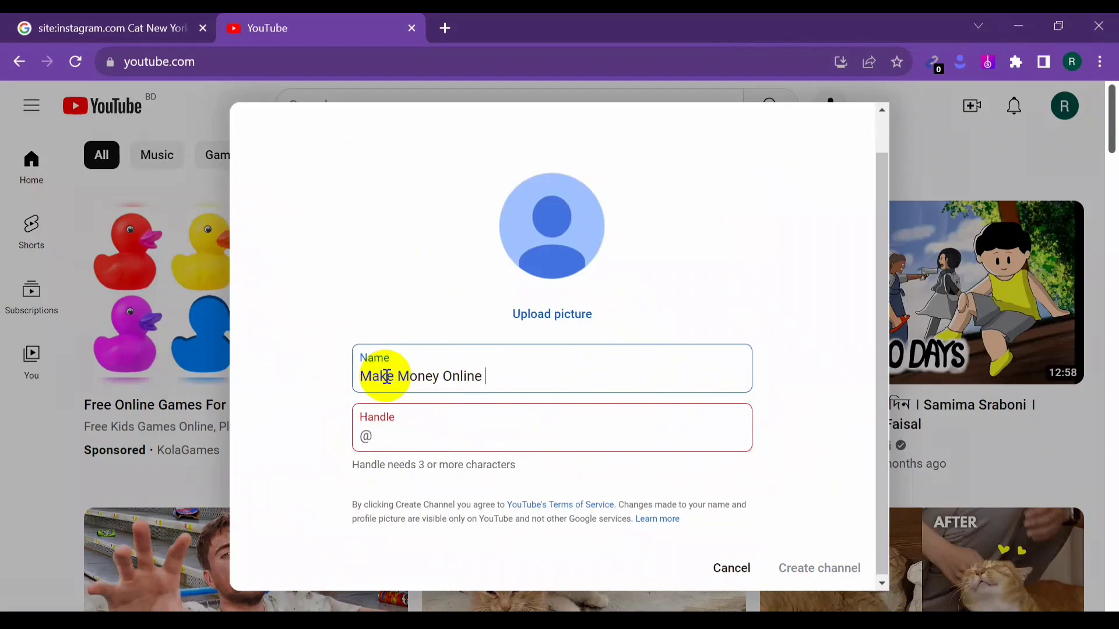
pyautogui.write(' Fest')
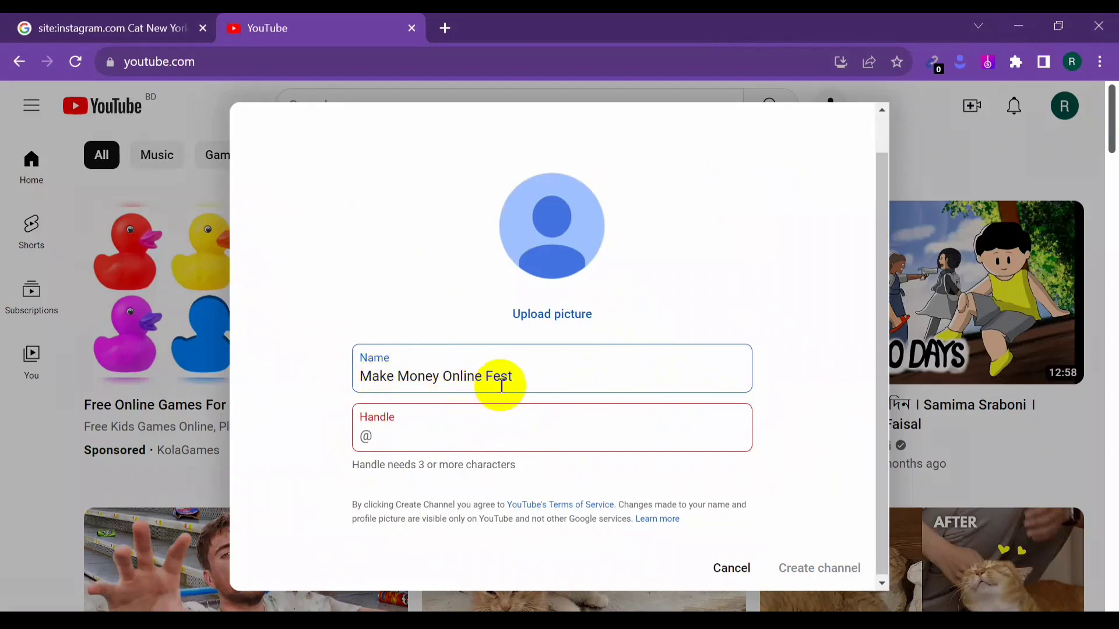
# Copy the channel name into the handle and remove its spaces so it reads MakeMoneyOnlineFest.
pyautogui.moveTo(527, 377); pyautogui.dragTo(366, 382)
pyautogui.hotkey('ctrl', 'c')
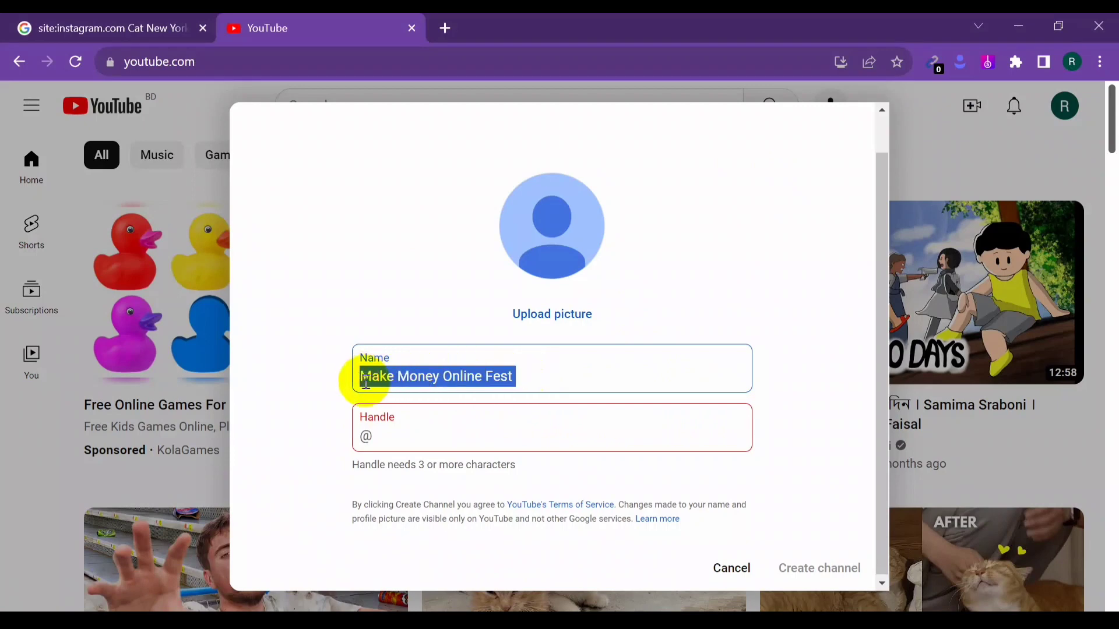
pyautogui.click(388, 436)
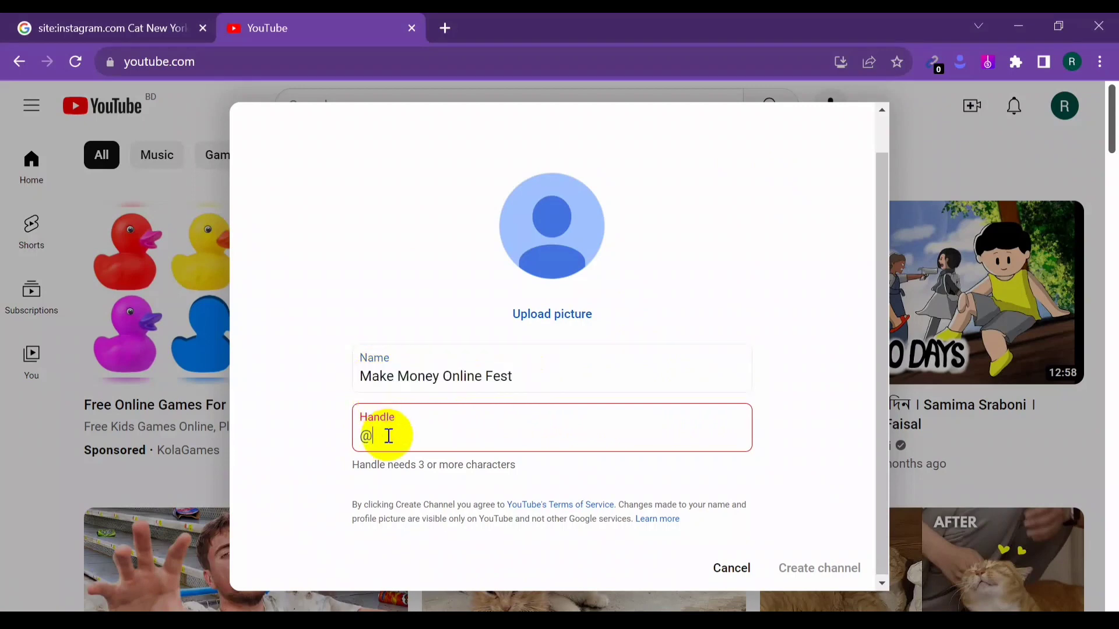
pyautogui.hotkey('ctrl', 'v')
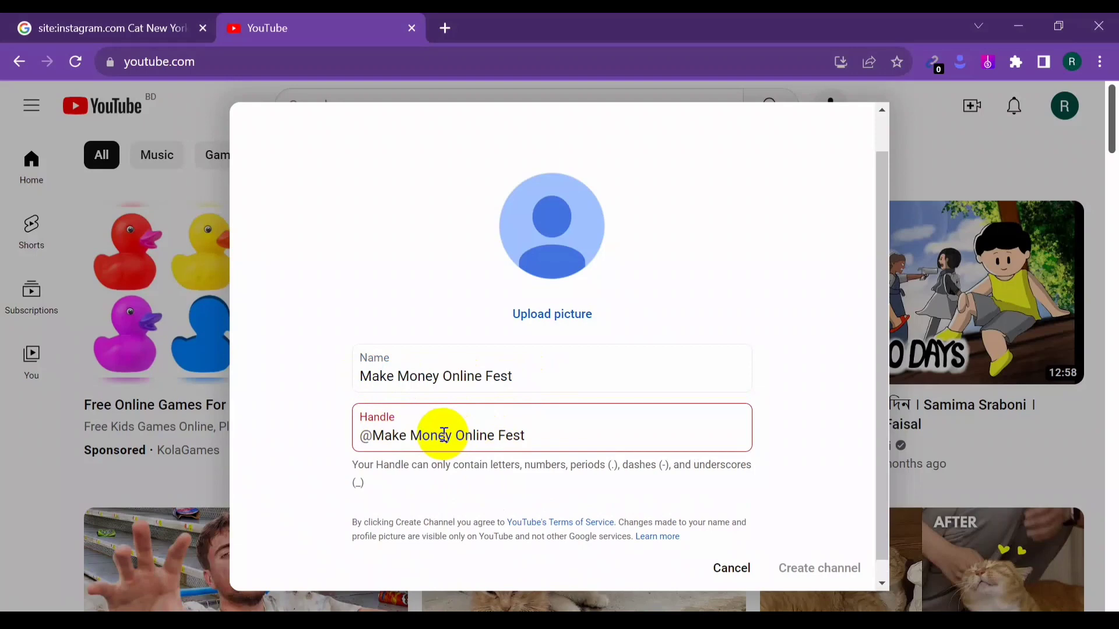
pyautogui.click(414, 434)
pyautogui.press('BackSpace')
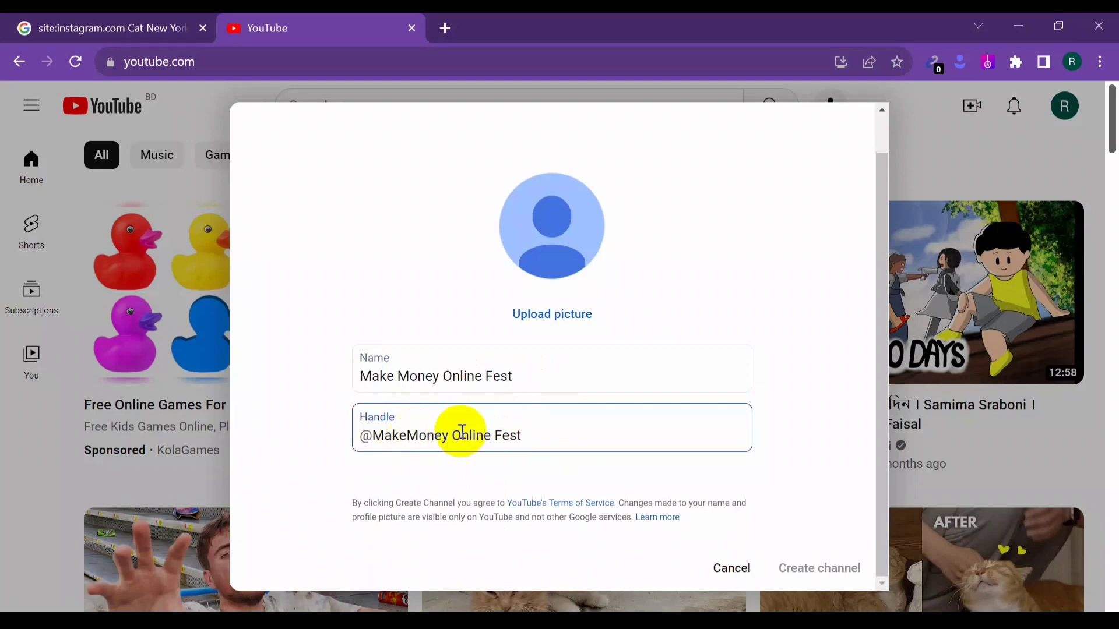
pyautogui.click(455, 438)
pyautogui.press('BackSpace')
pyautogui.click(491, 434)
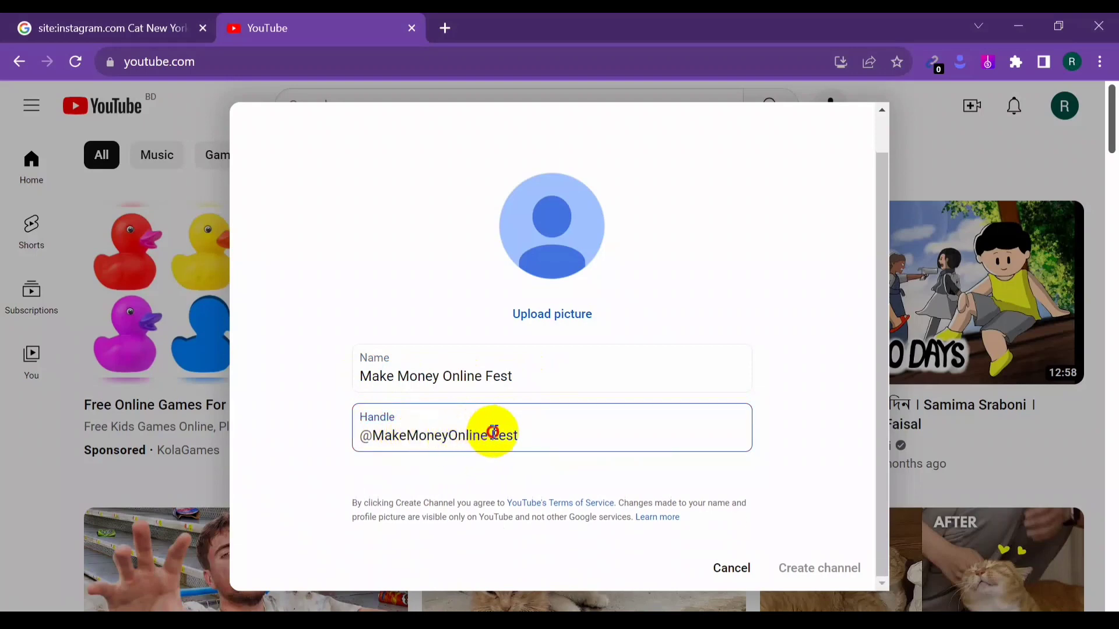
pyautogui.press('BackSpace')
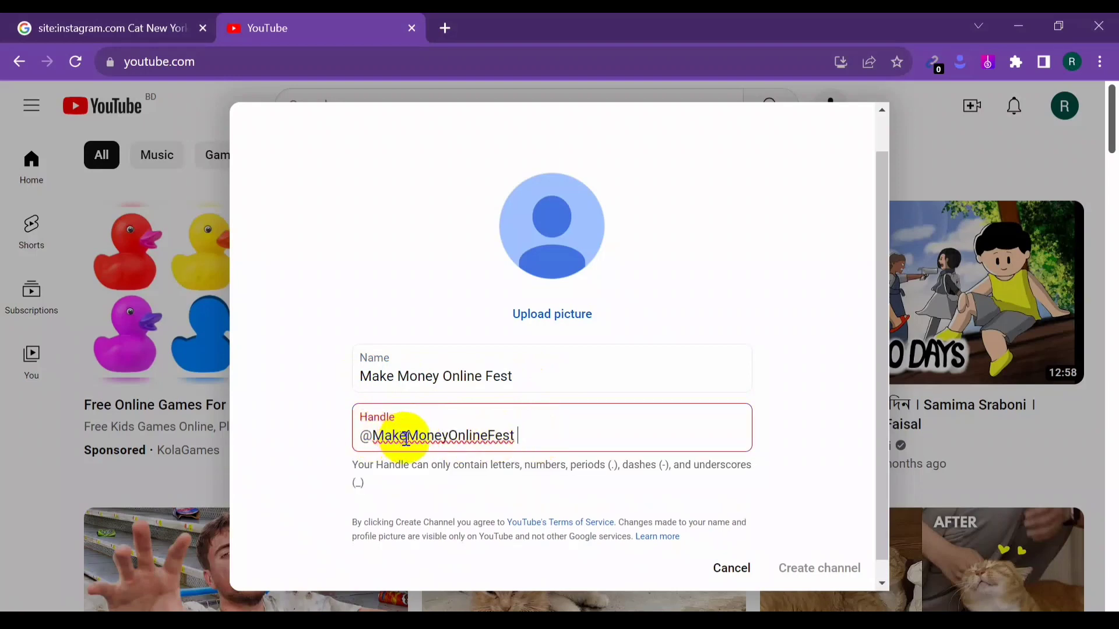
# Change the handle's capital letters to lowercase so it reads makemoneyonlinefest.
pyautogui.click(383, 436)
pyautogui.press('BackSpace')
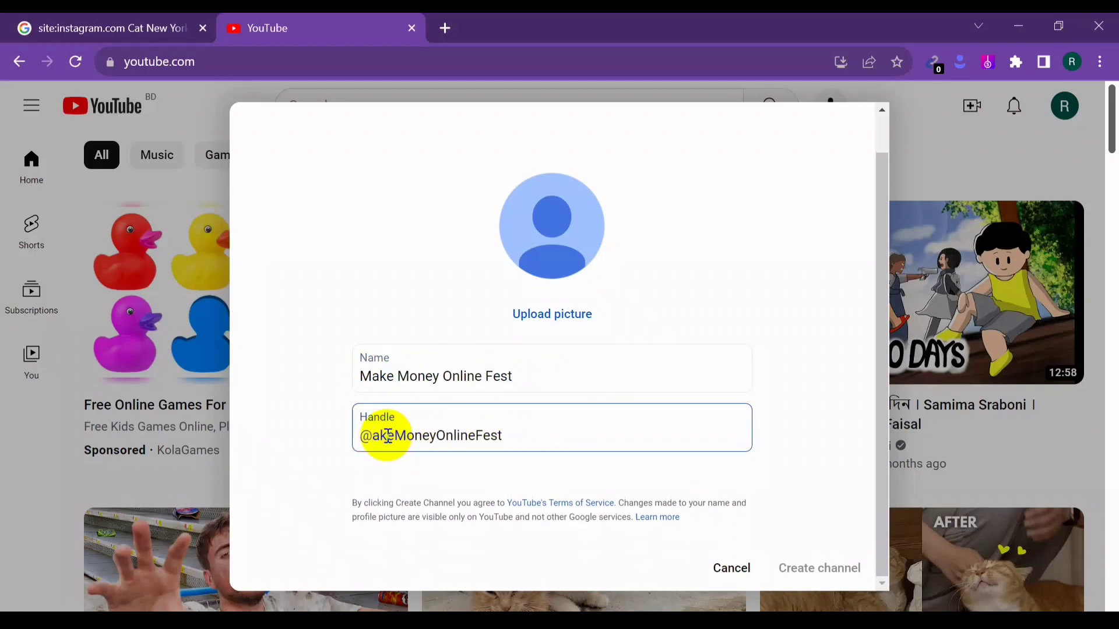
pyautogui.write('m')
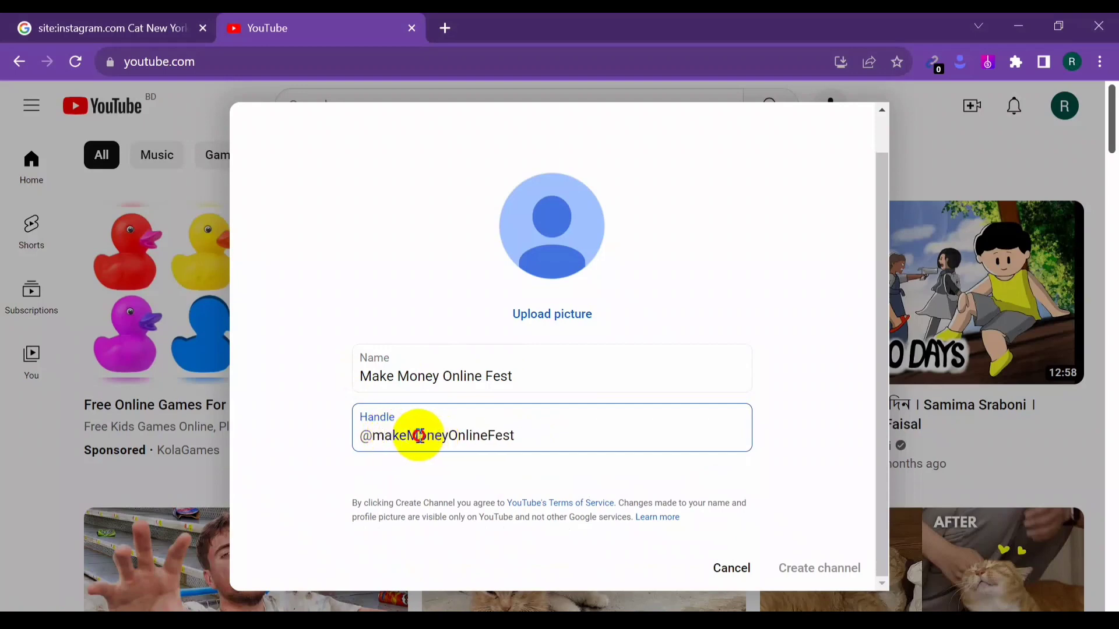
pyautogui.click(421, 436)
pyautogui.press('BackSpace')
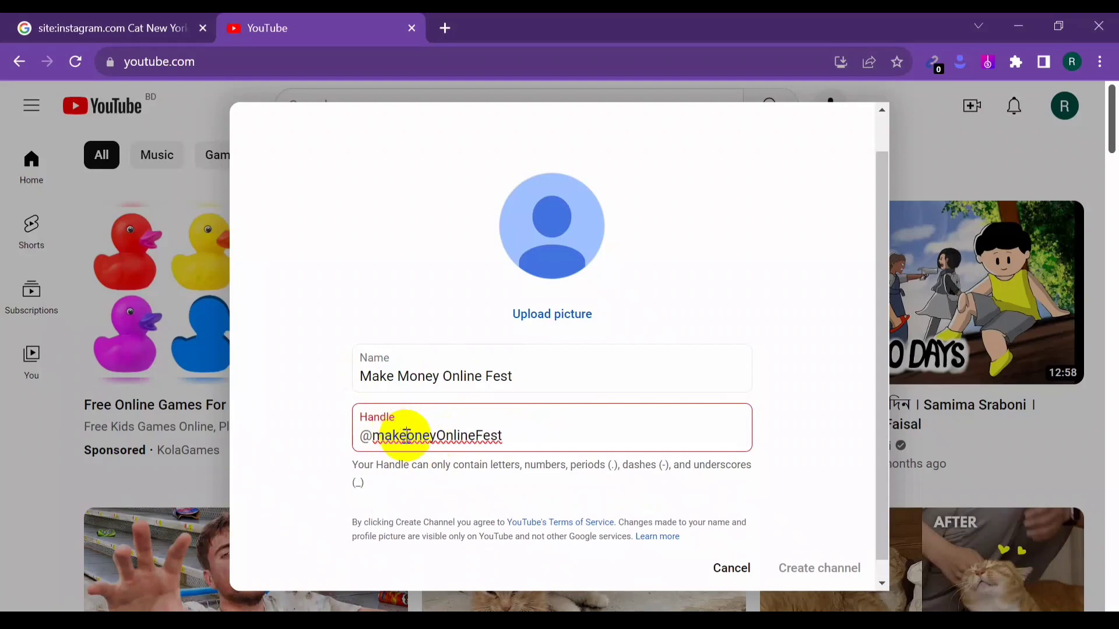
pyautogui.write('m')
pyautogui.click(461, 437)
pyautogui.press('BackSpace')
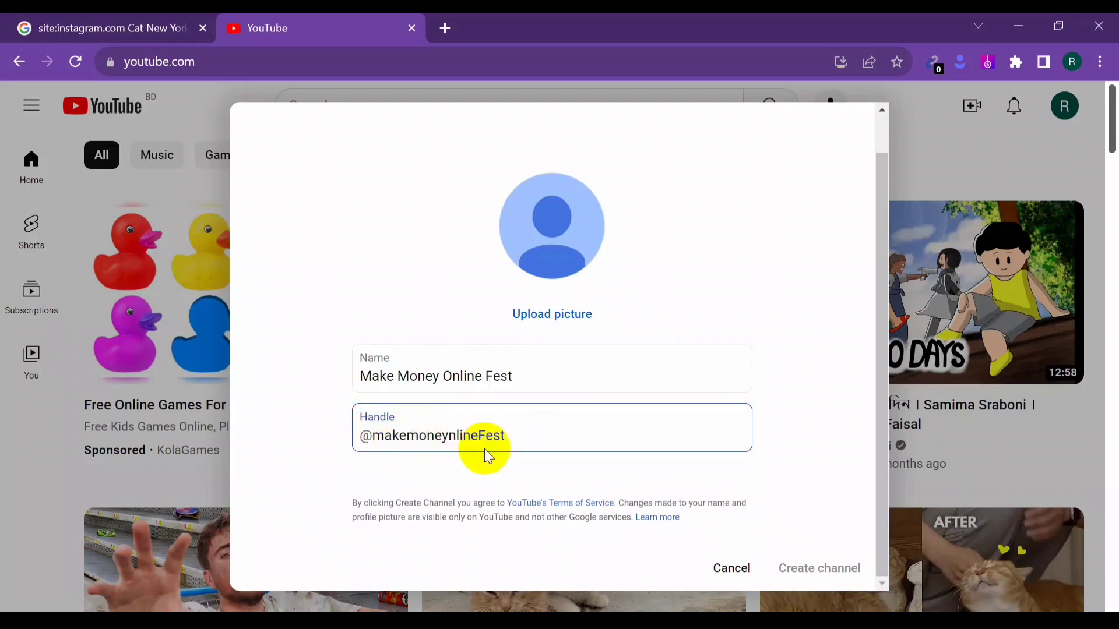
pyautogui.write('o')
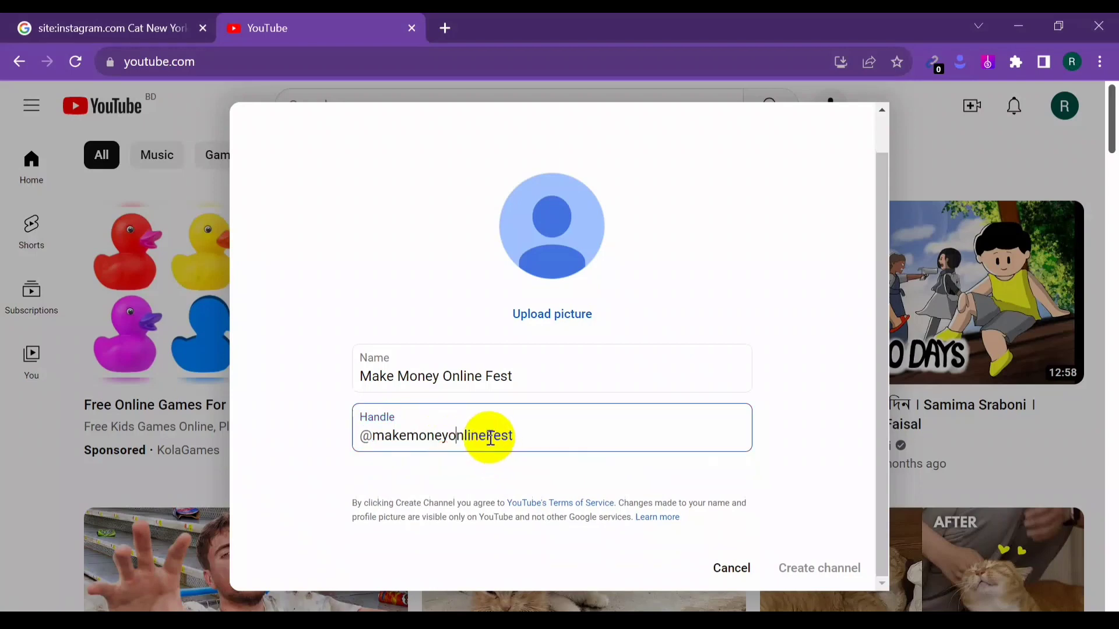
pyautogui.click(493, 436)
pyautogui.press('BackSpace')
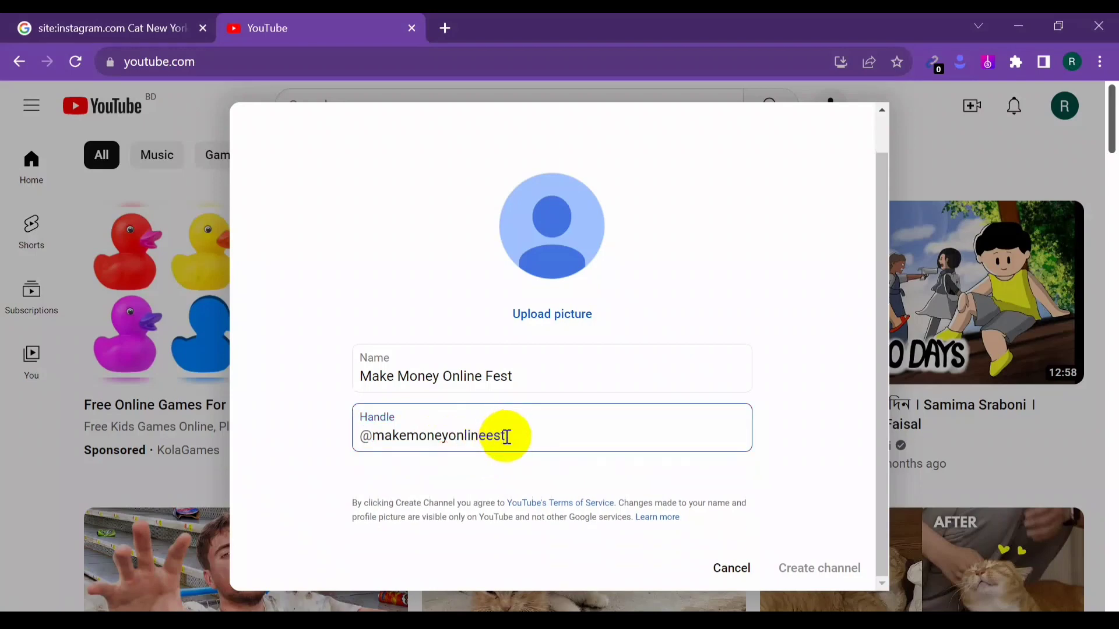
pyautogui.write('f')
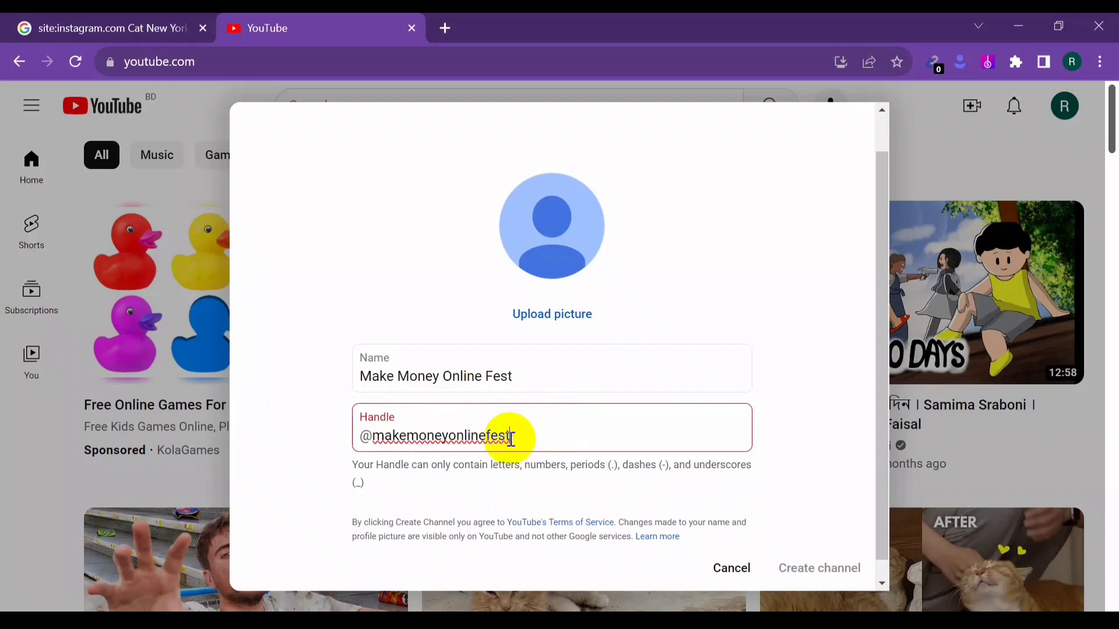
# Try makemoneyonlinefest122 as the handle and clear it again.
pyautogui.write('122')
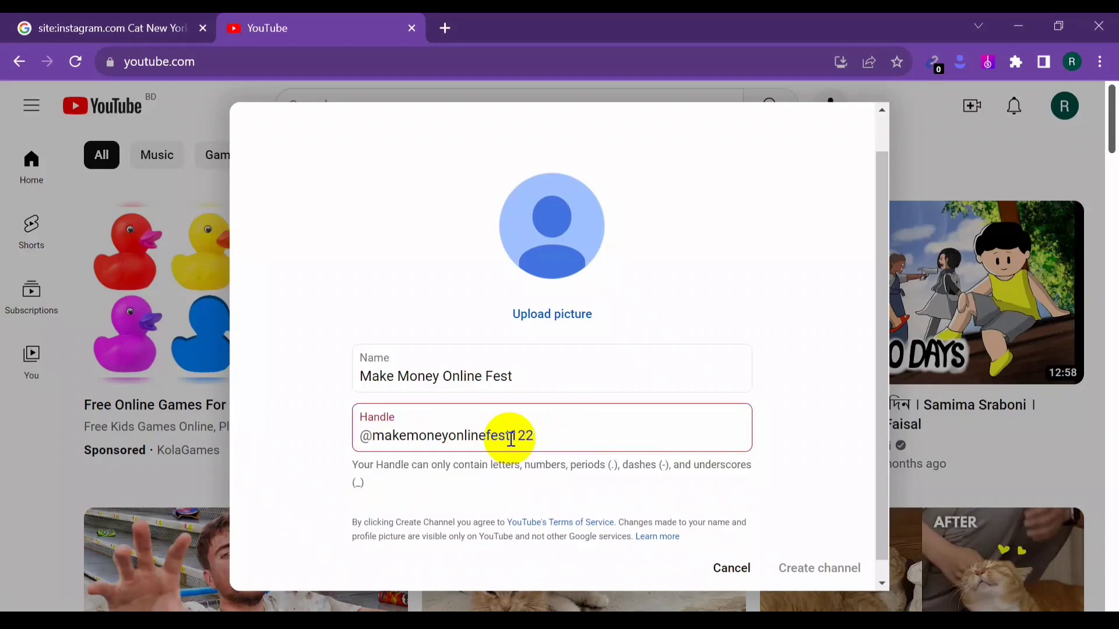
pyautogui.press('BackSpace')
pyautogui.press('BackSpace')
pyautogui.press('BackSpace')
pyautogui.press('BackSpace')
pyautogui.press('BackSpace')
pyautogui.press('BackSpace')
pyautogui.press('BackSpace')
pyautogui.press('BackSpace')
pyautogui.press('BackSpace')
pyautogui.press('BackSpace')
pyautogui.press('BackSpace')
pyautogui.press('BackSpace')
pyautogui.press('BackSpace')
pyautogui.press('BackSpace')
pyautogui.press('BackSpace')
pyautogui.press('BackSpace')
pyautogui.press('BackSpace')
pyautogui.press('BackSpace')
pyautogui.press('BackSpace')
pyautogui.press('BackSpace')
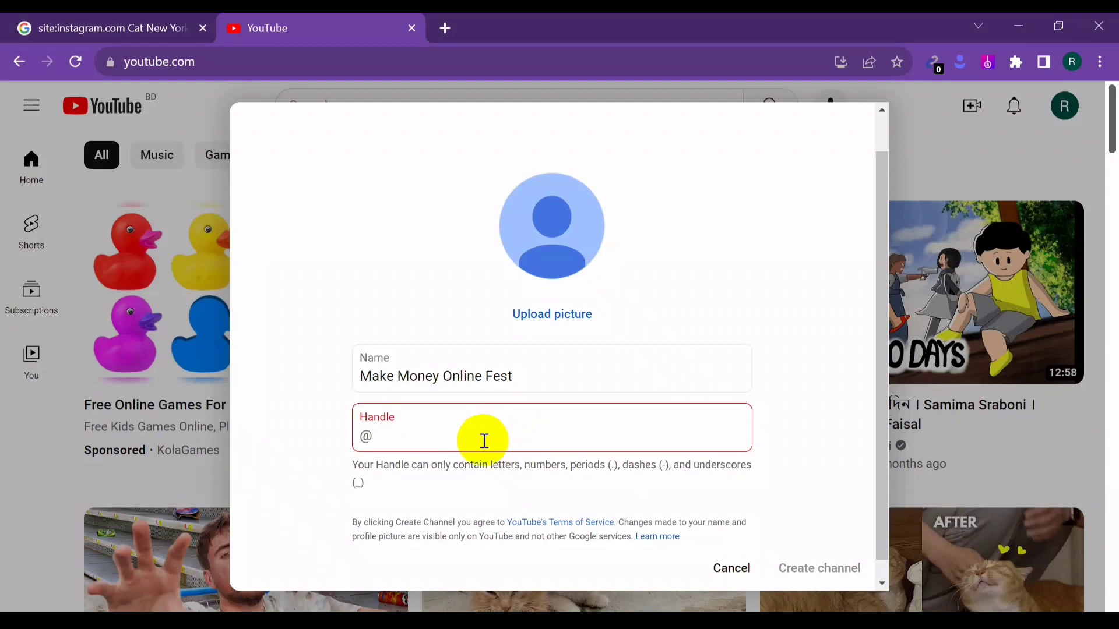
pyautogui.write('Mak')
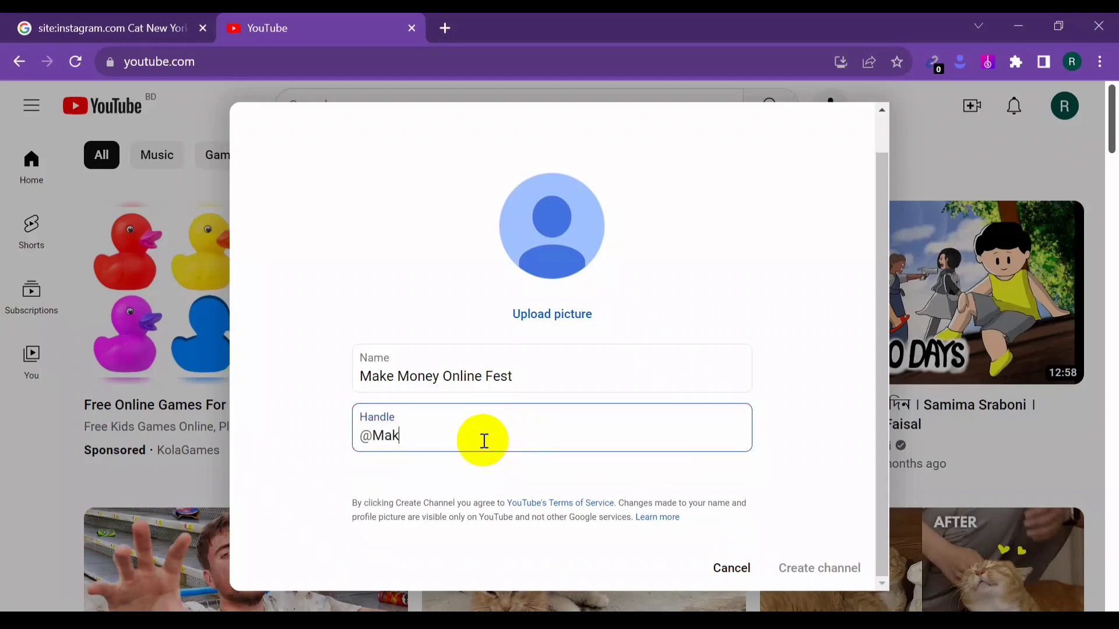
pyautogui.write('e')
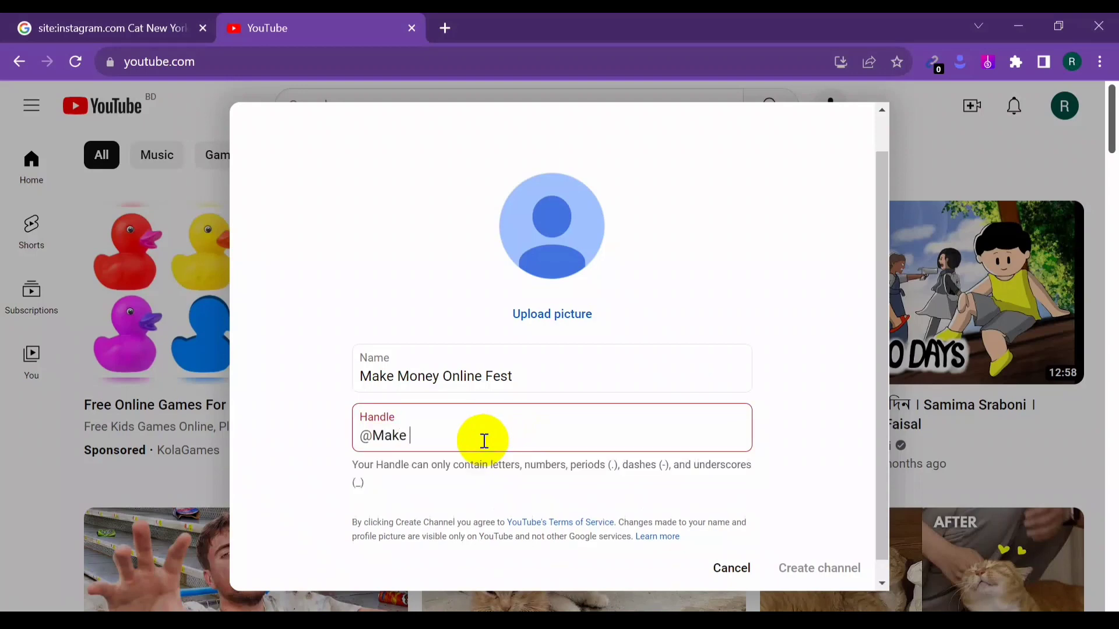
pyautogui.press('BackSpace')
pyautogui.press('BackSpace')
pyautogui.press('BackSpace')
pyautogui.press('BackSpace')
pyautogui.press('BackSpace')
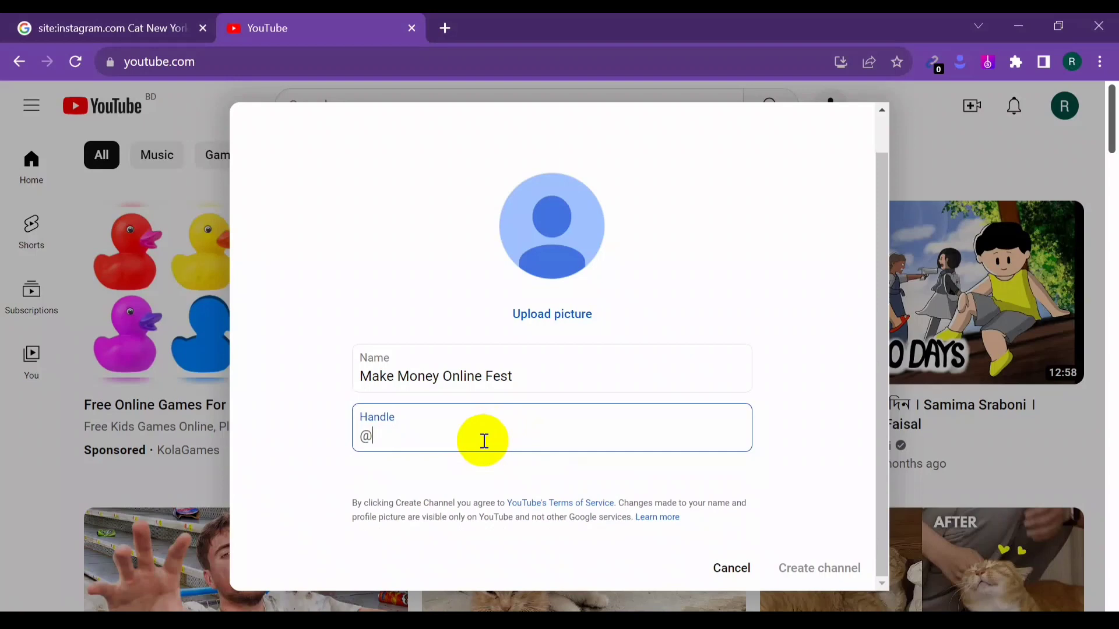
# Enter makemoneyonlinefest as the channel handle, without spaces.
pyautogui.write('make moneyonline')
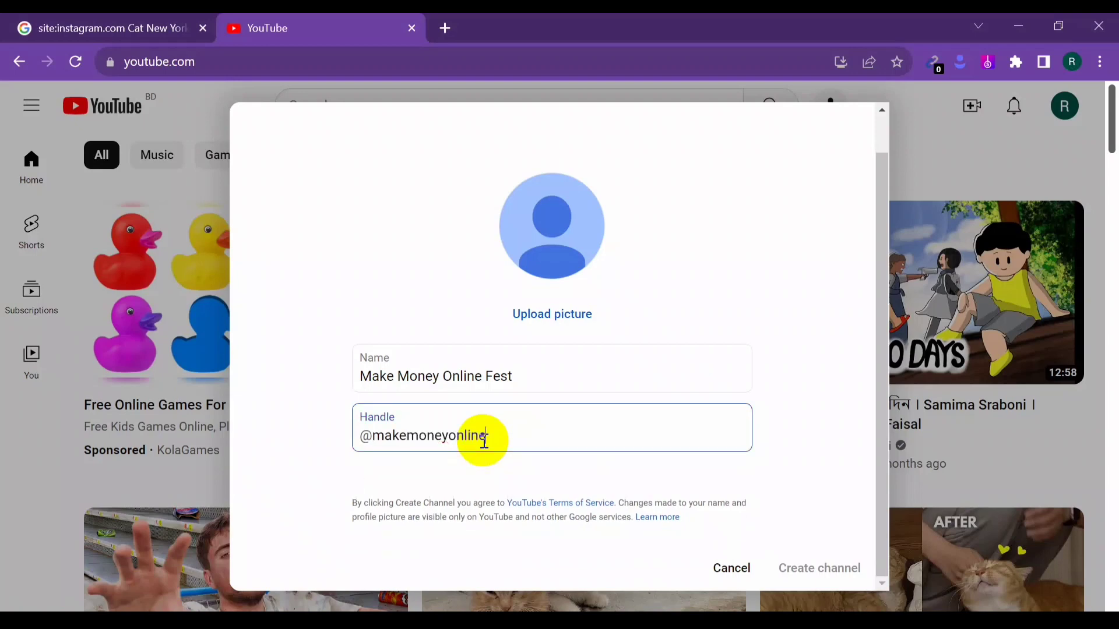
pyautogui.press('BackSpace')
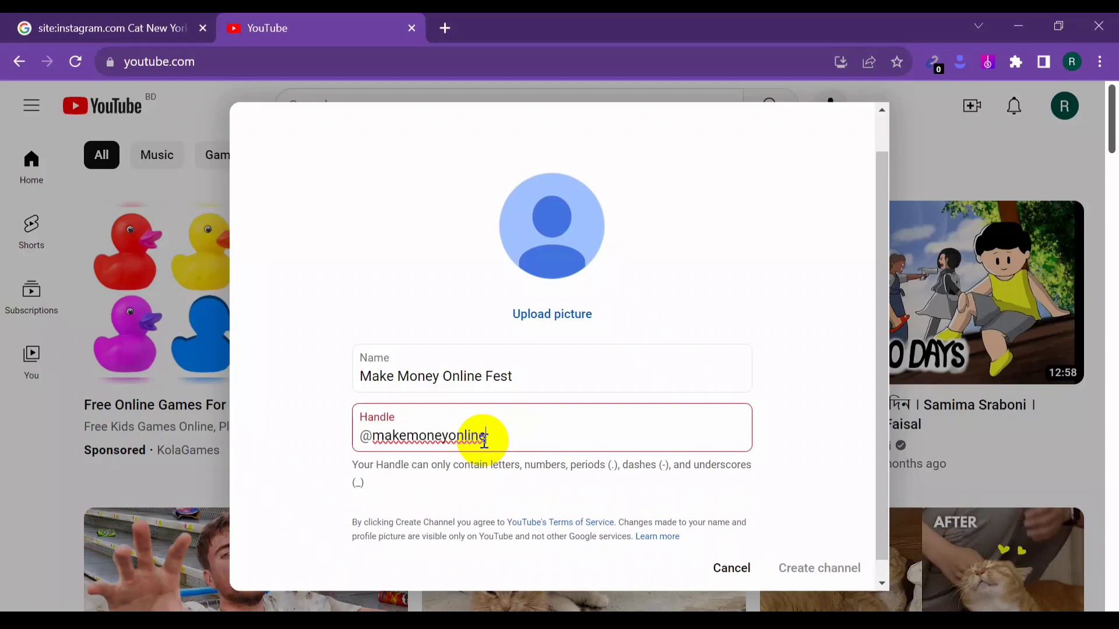
pyautogui.write('fest')
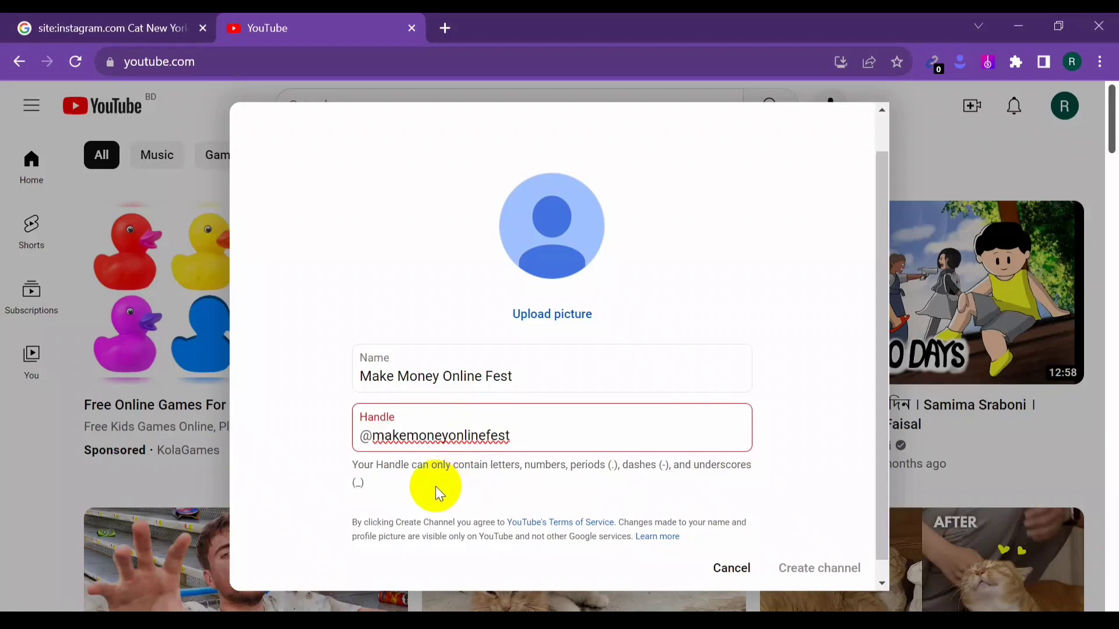
# Replace the handle's ending with _fest so it reads makemoneyonline_fest.
pyautogui.press('BackSpace')
pyautogui.press('BackSpace')
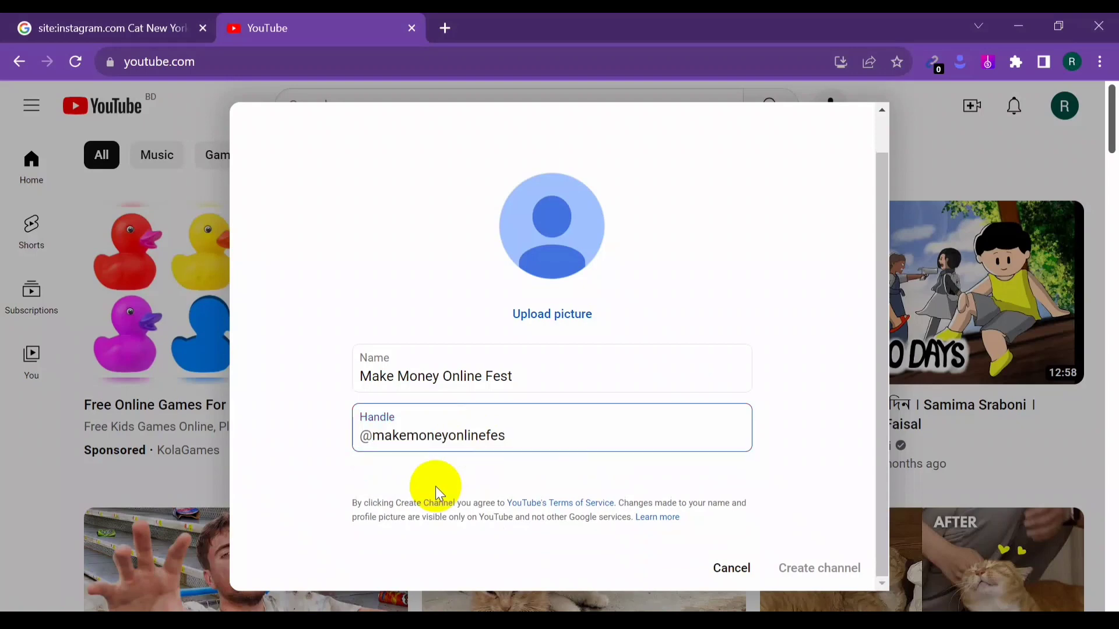
pyautogui.press('BackSpace')
pyautogui.press('BackSpace')
pyautogui.press('BackSpace')
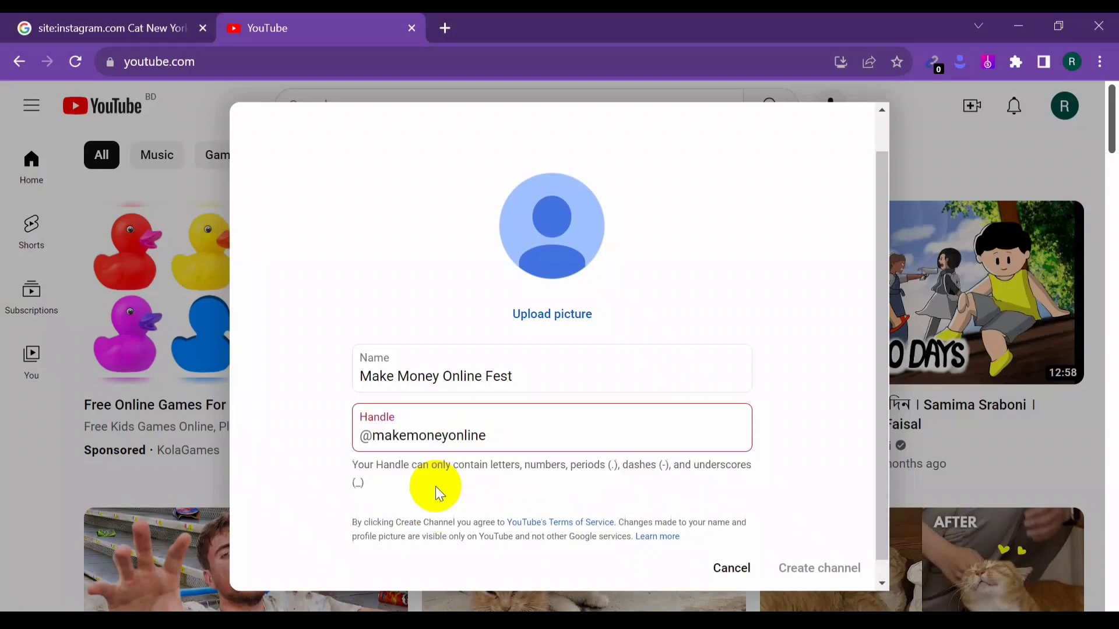
pyautogui.write('_f')
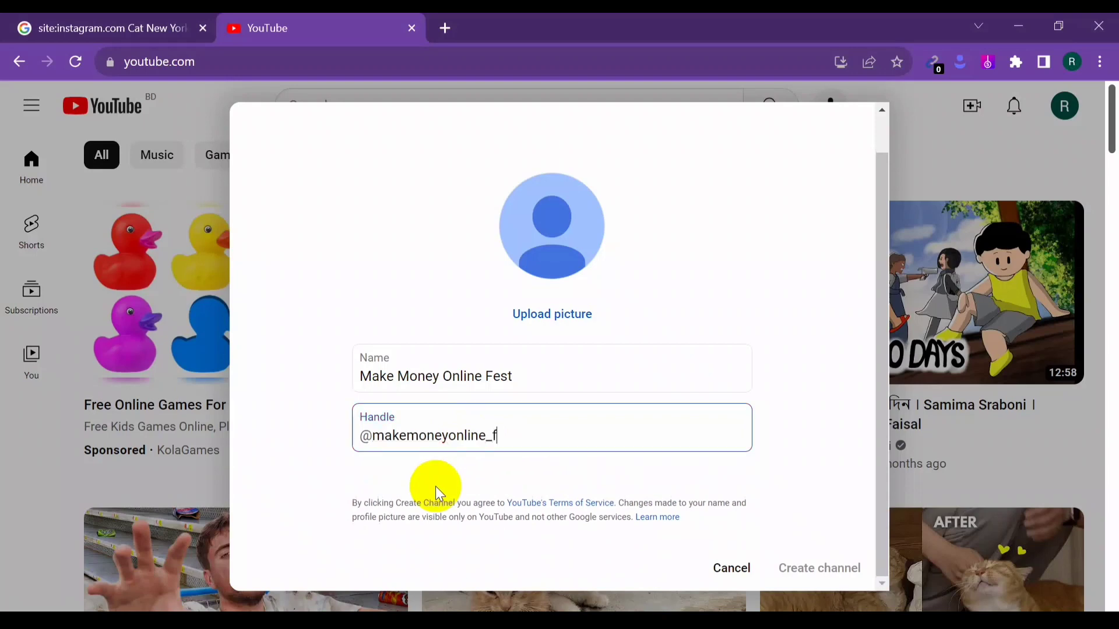
pyautogui.write('est')
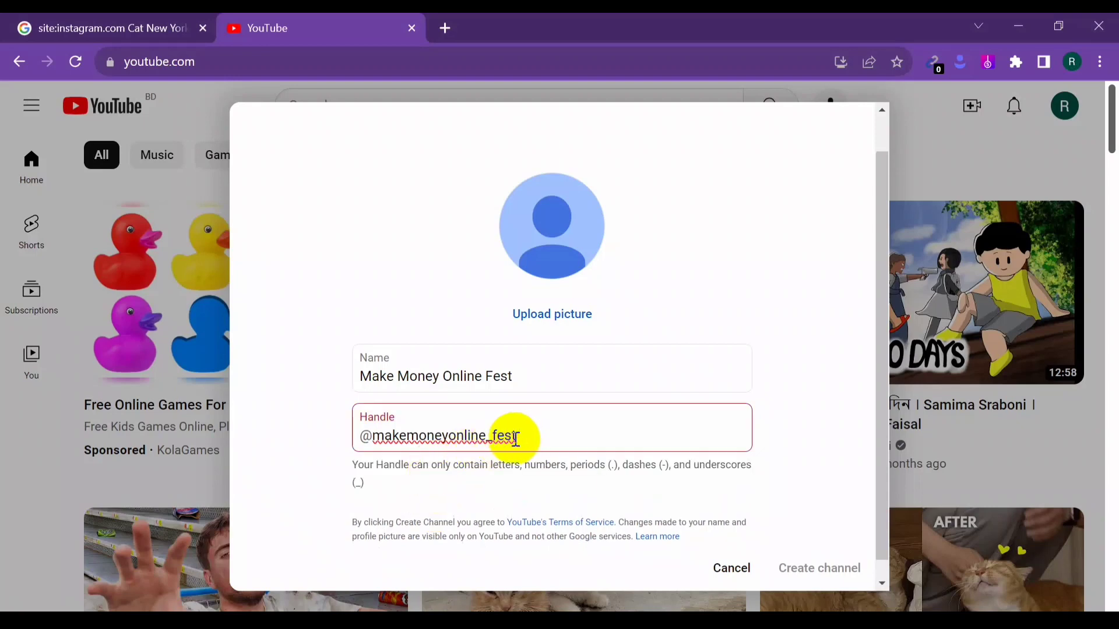
# Try makemoney.online_fest55 as the channel handle, and cancel the channel creation.
pyautogui.write('55')
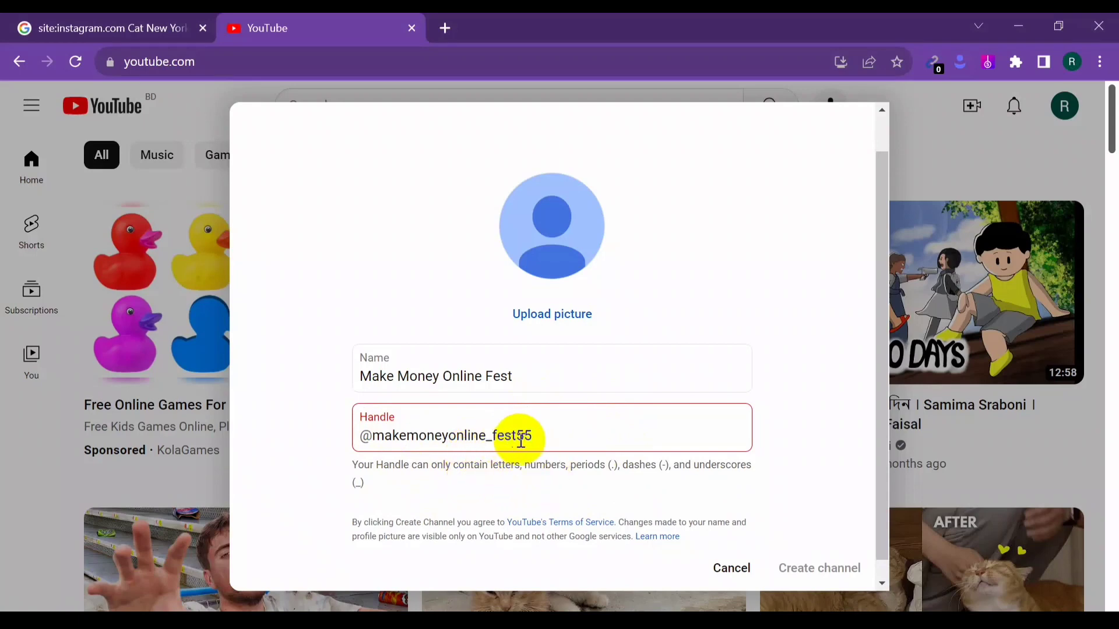
pyautogui.click(449, 437)
pyautogui.write('.')
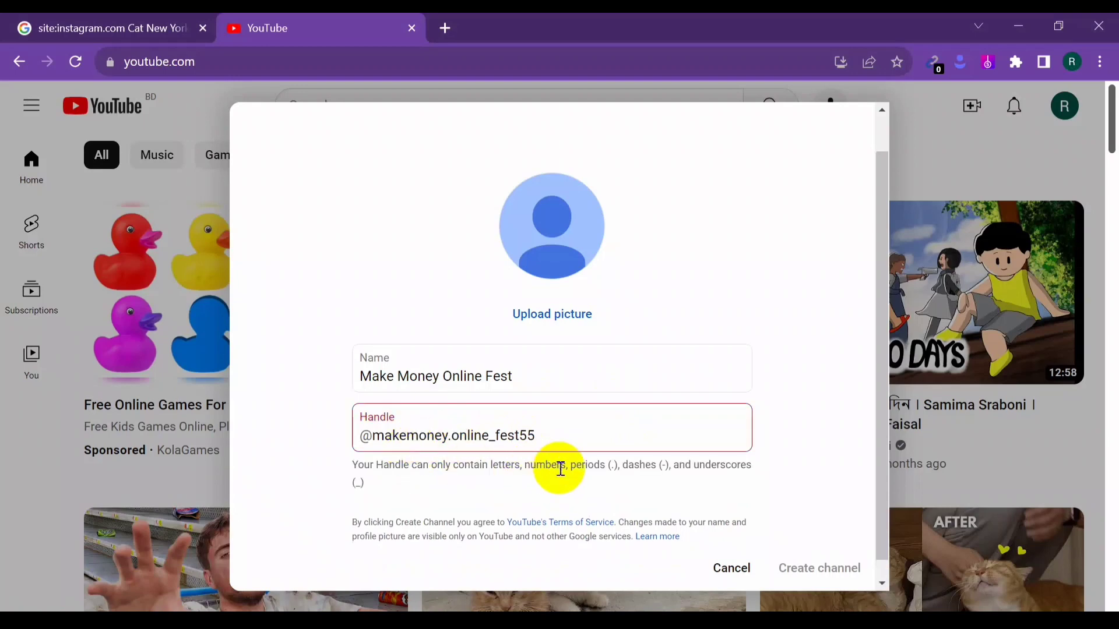
pyautogui.click(732, 566)
# Go to the YouTube account settings page and start creating a channel again.
pyautogui.click(1064, 109)
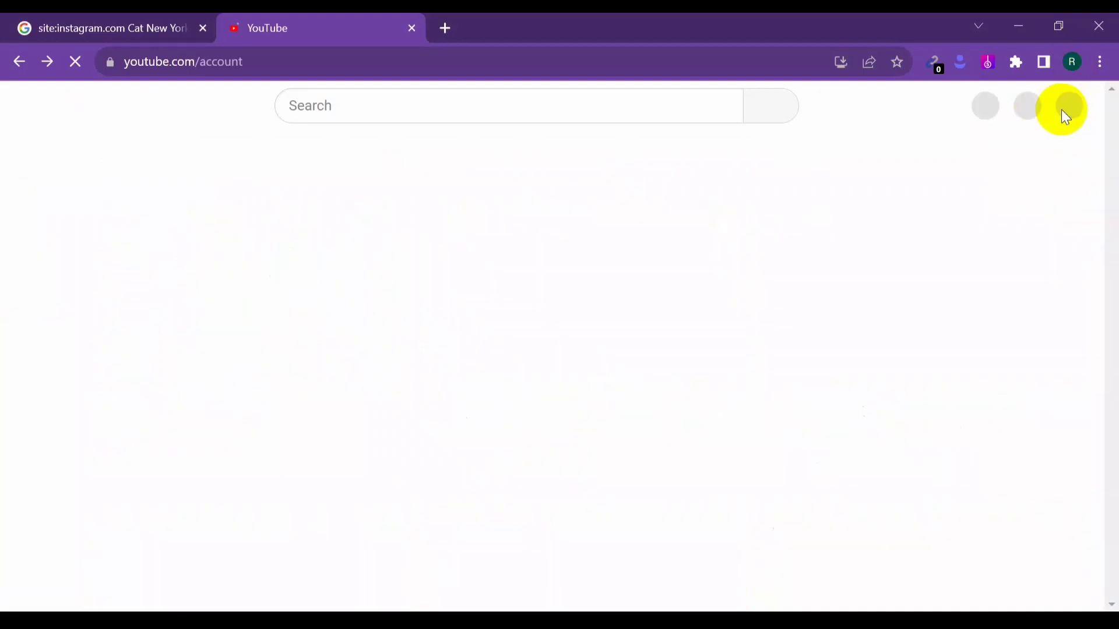
pyautogui.scroll(-2, 363, 429)
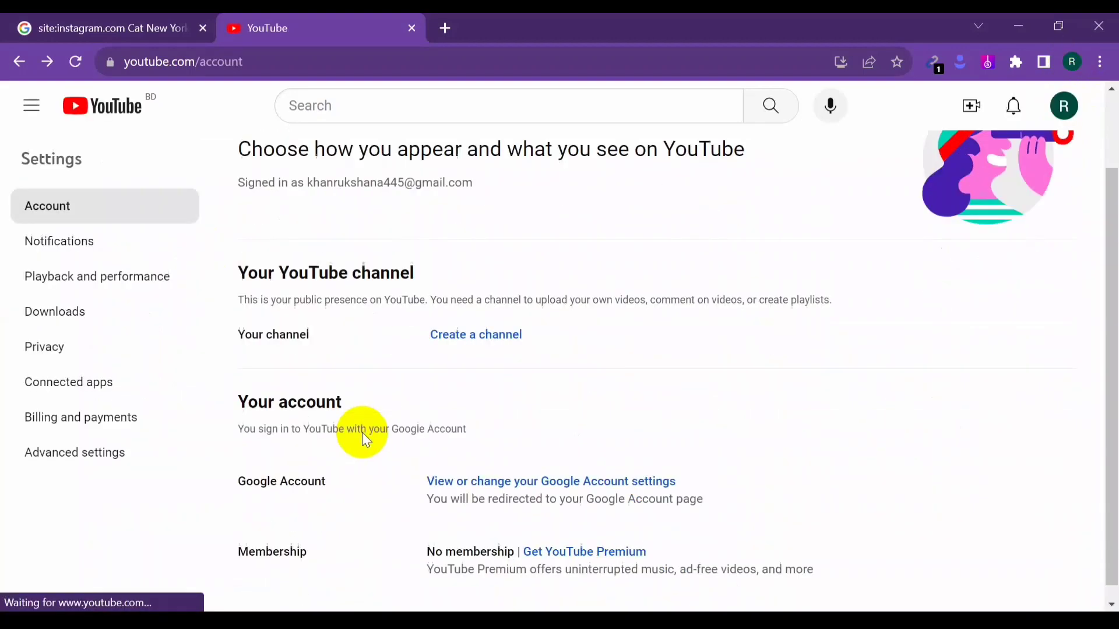
pyautogui.scroll(2, 446, 338)
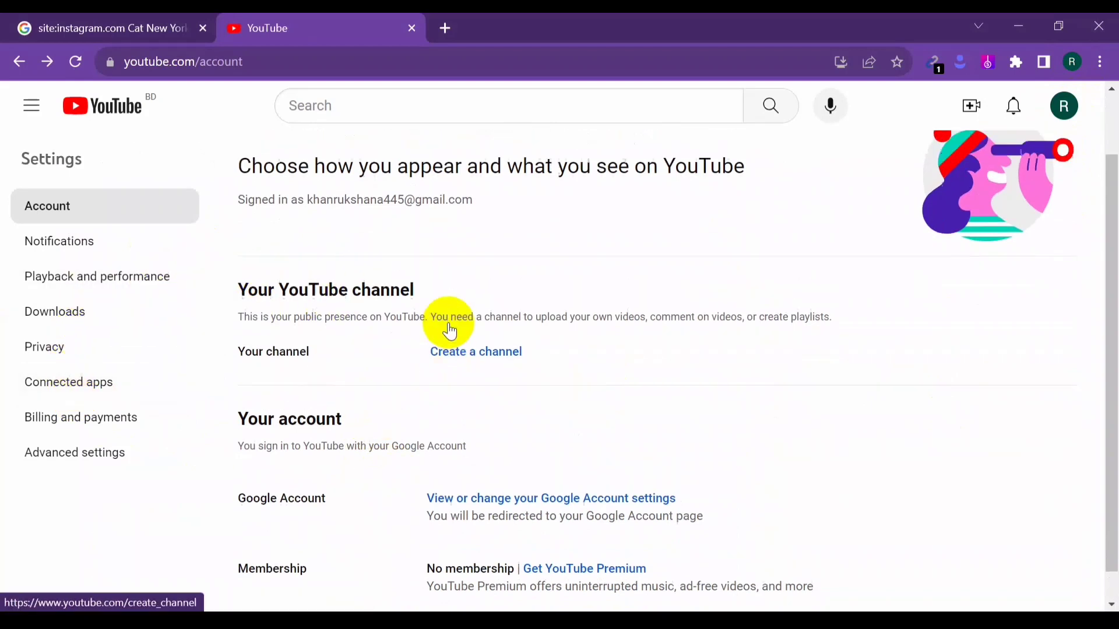
pyautogui.click(1072, 119)
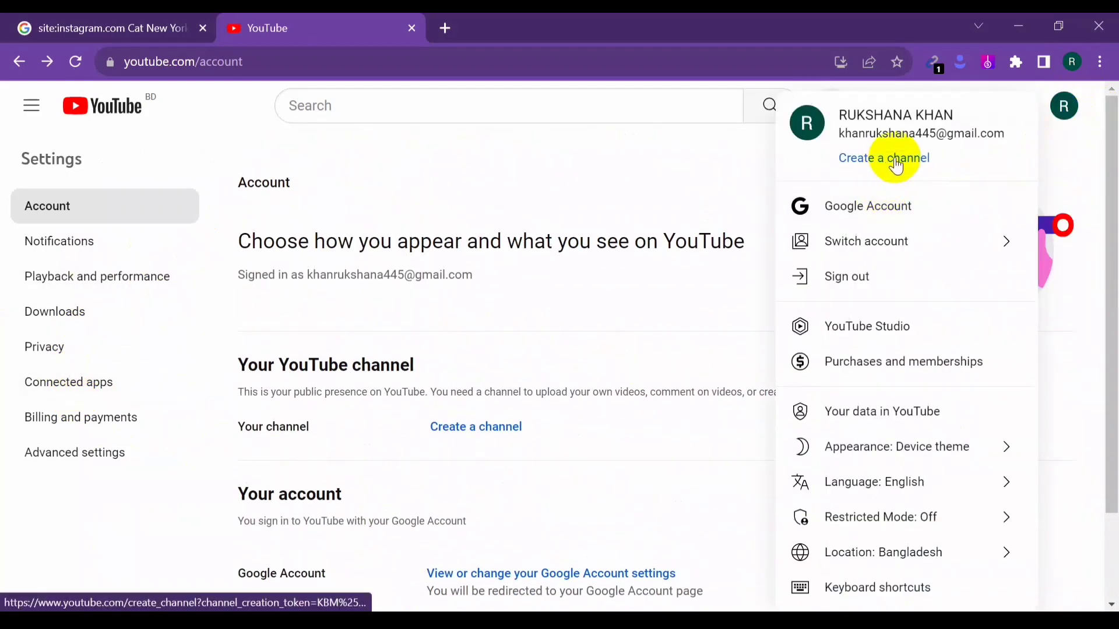
pyautogui.scroll(-3, 898, 350)
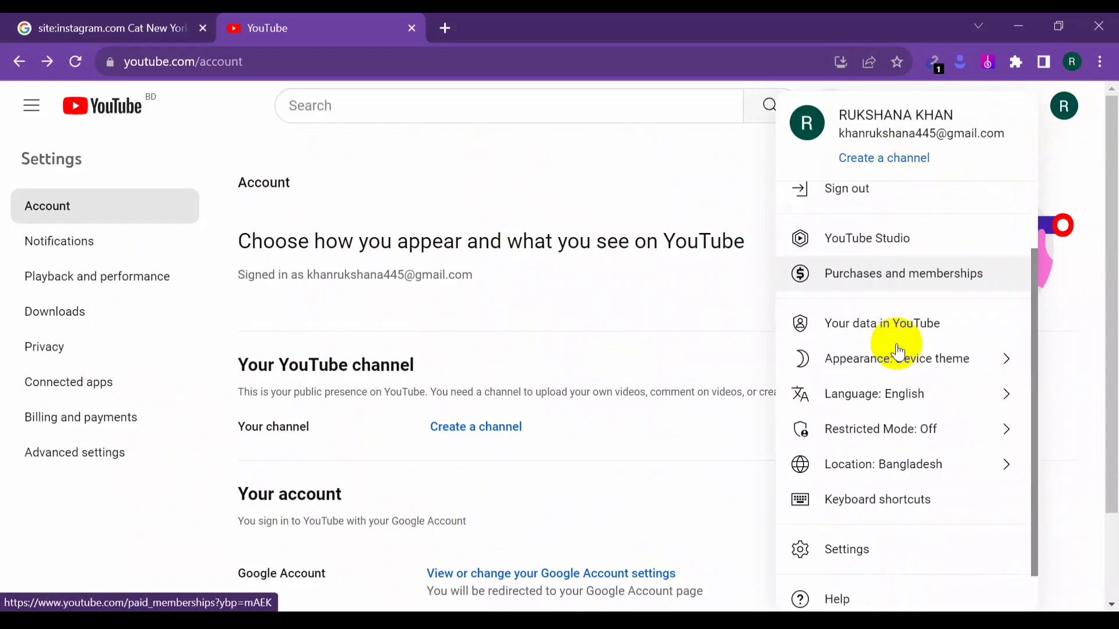
pyautogui.scroll(3, 915, 449)
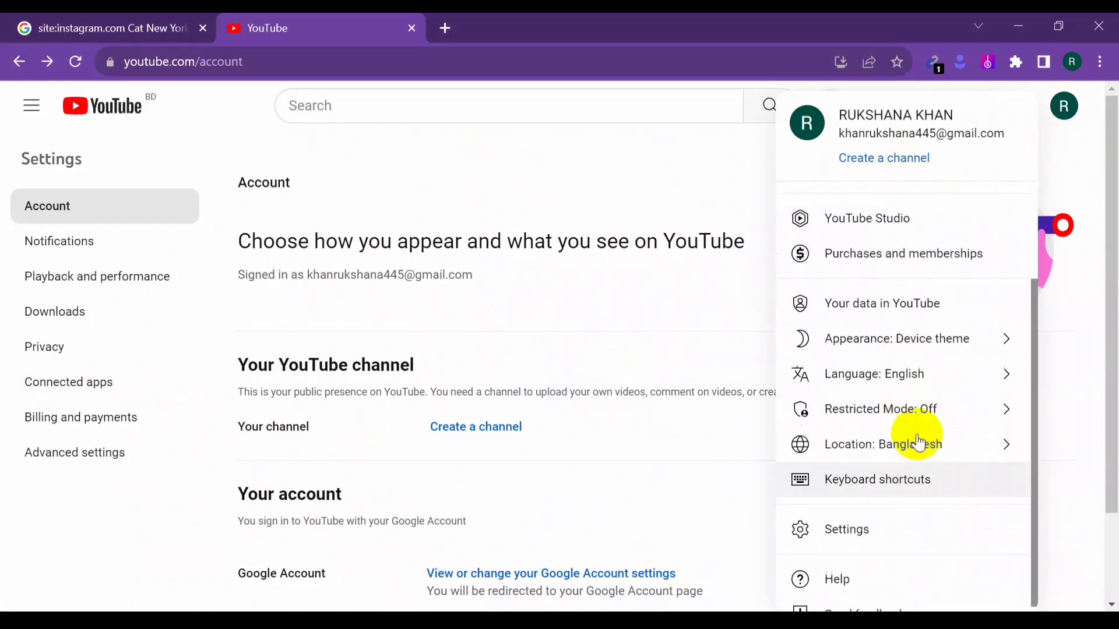
pyautogui.click(896, 166)
pyautogui.scroll(-1, 606, 468)
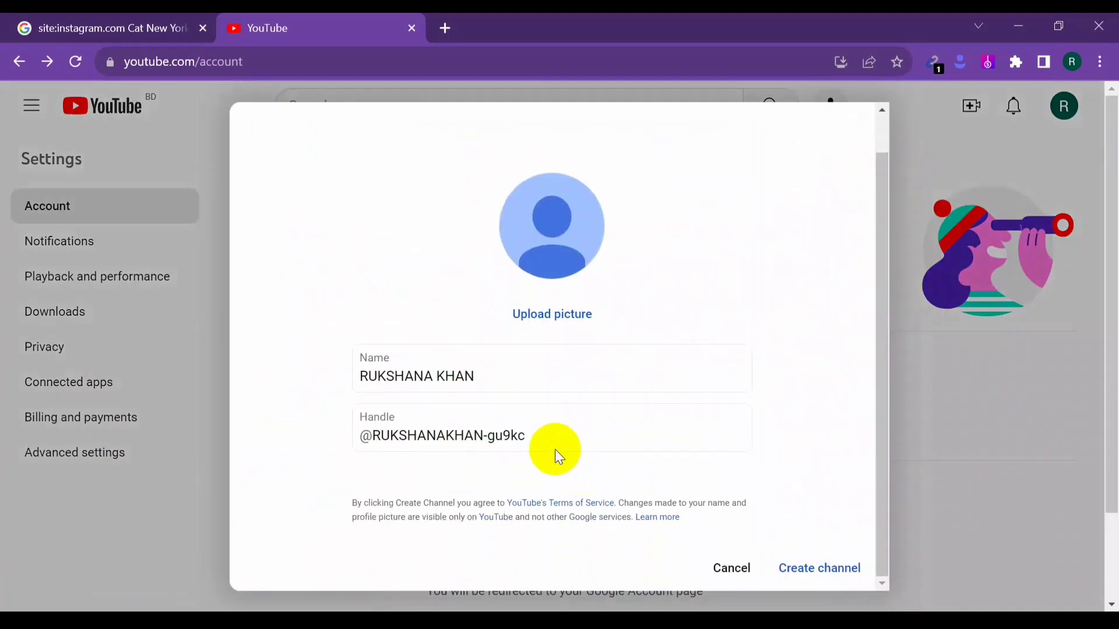
# Replace the prefilled channel name with Make Money Online Fest.
pyautogui.click(477, 374)
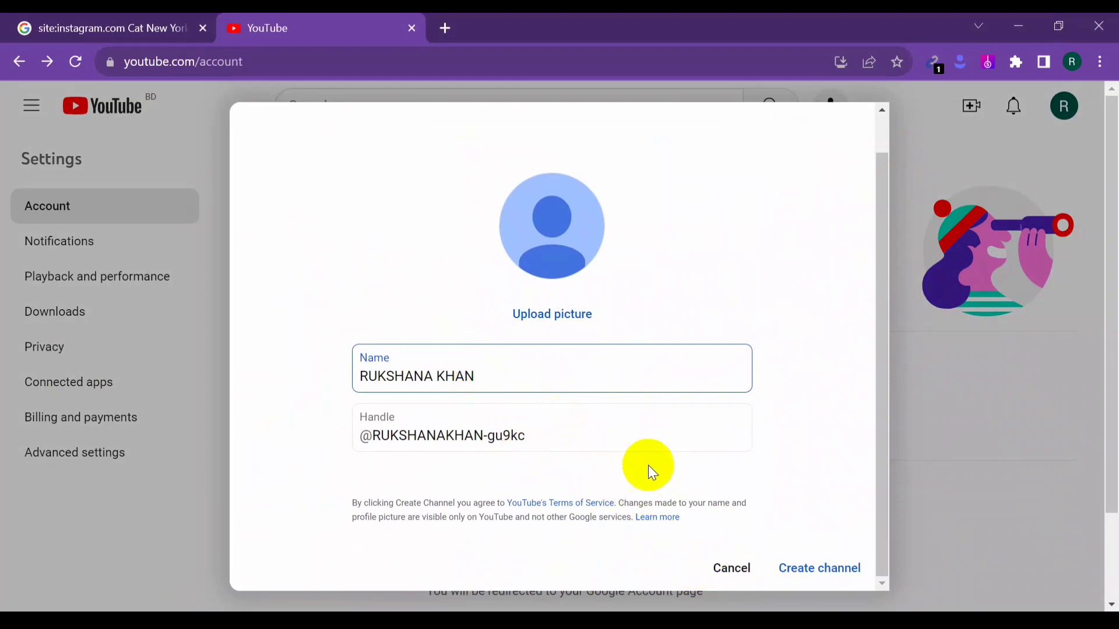
pyautogui.press('BackSpace')
pyautogui.press('BackSpace')
pyautogui.press('BackSpace')
pyautogui.press('BackSpace')
pyautogui.press('BackSpace')
pyautogui.press('BackSpace')
pyautogui.press('BackSpace')
pyautogui.press('BackSpace')
pyautogui.press('BackSpace')
pyautogui.press('BackSpace')
pyautogui.press('BackSpace')
pyautogui.press('BackSpace')
pyautogui.press('BackSpace')
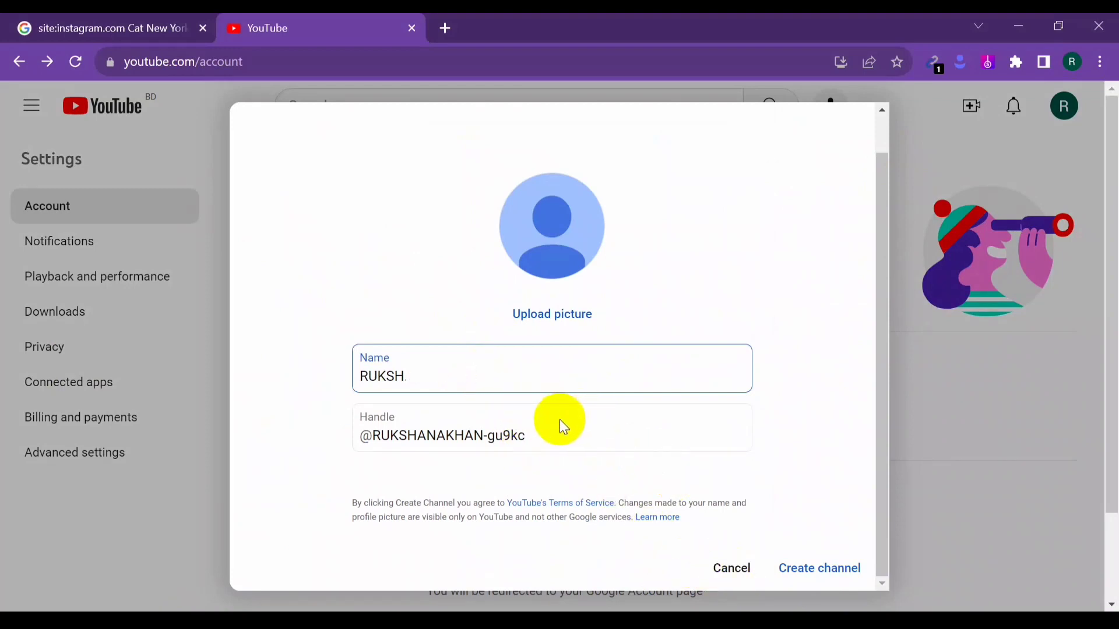
pyautogui.write('Ma')
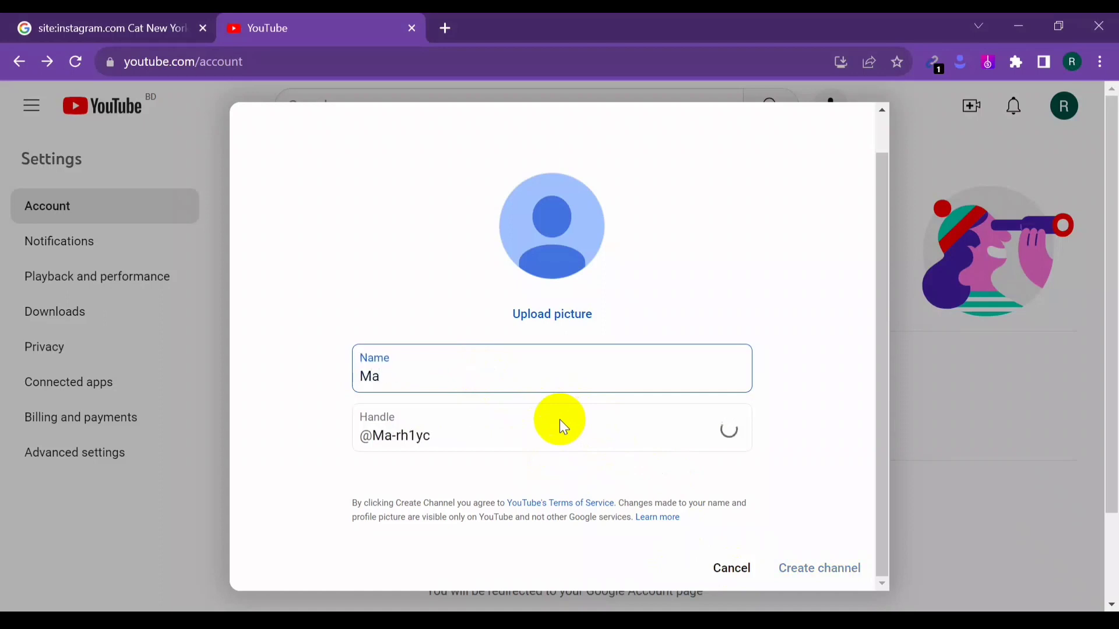
pyautogui.write('ke Money ')
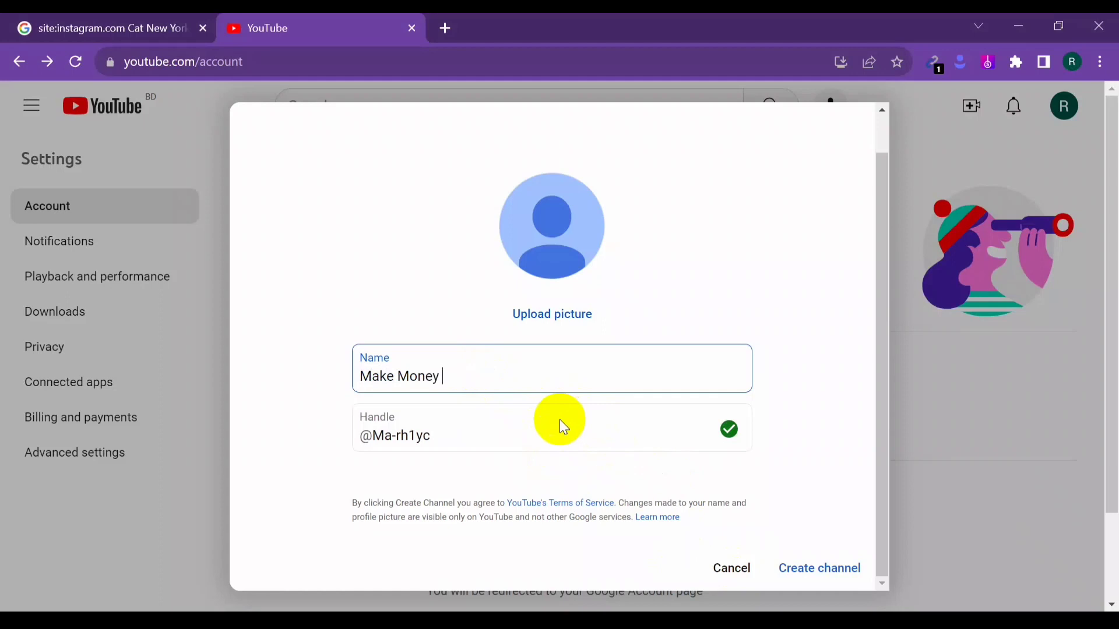
pyautogui.write('Online Fest')
# Change the suggested handle to MakeMoneyOnlineFest1 and create the channel.
pyautogui.click(485, 441)
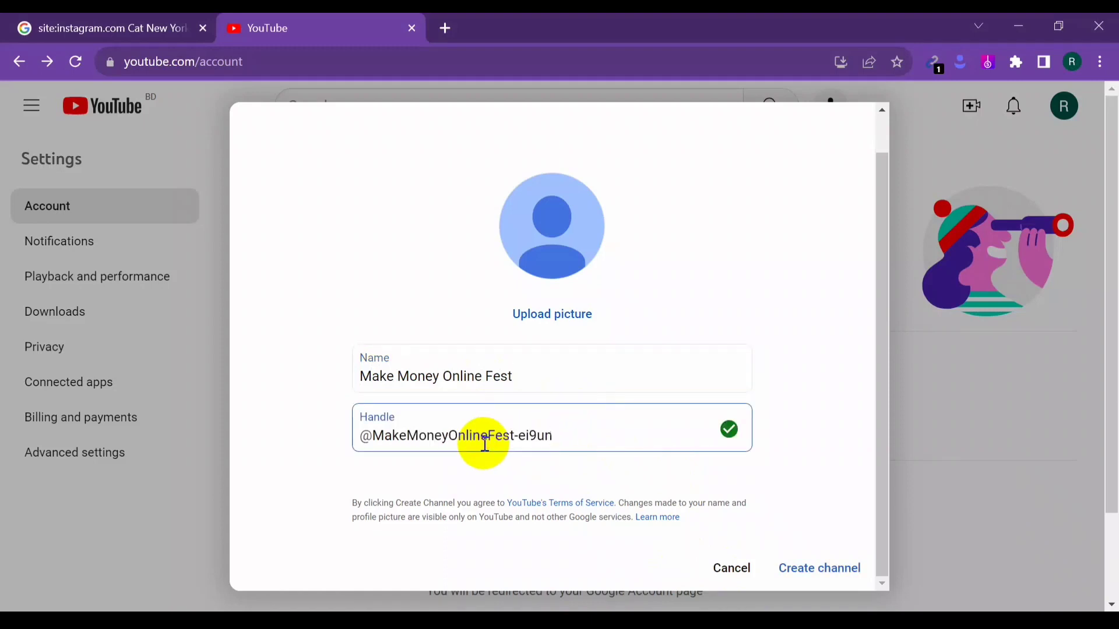
pyautogui.press('BackSpace')
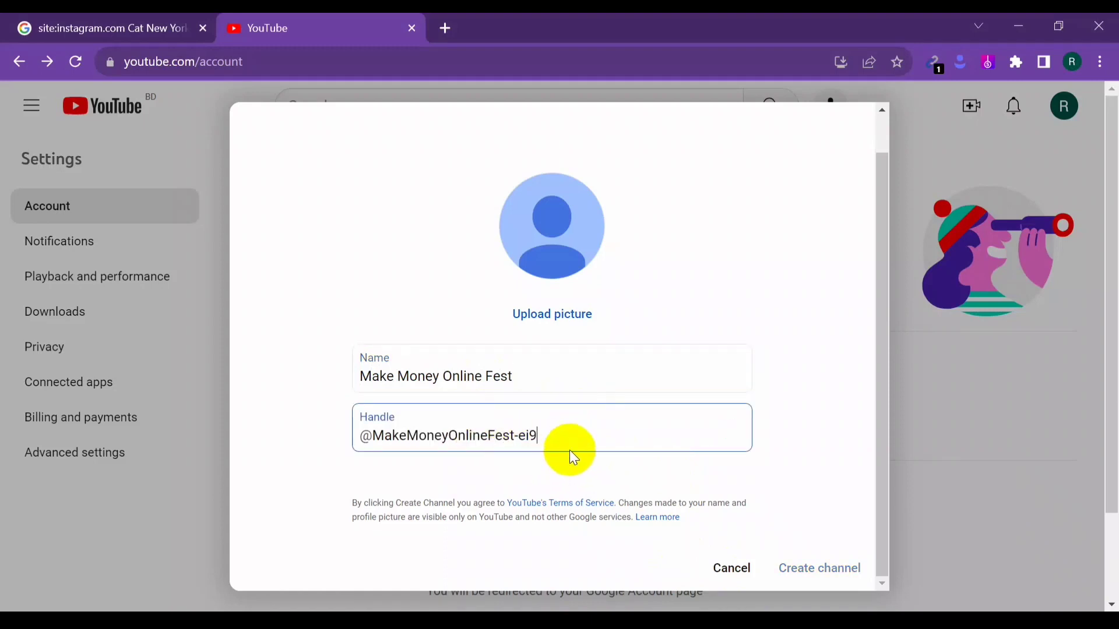
pyautogui.press('BackSpace')
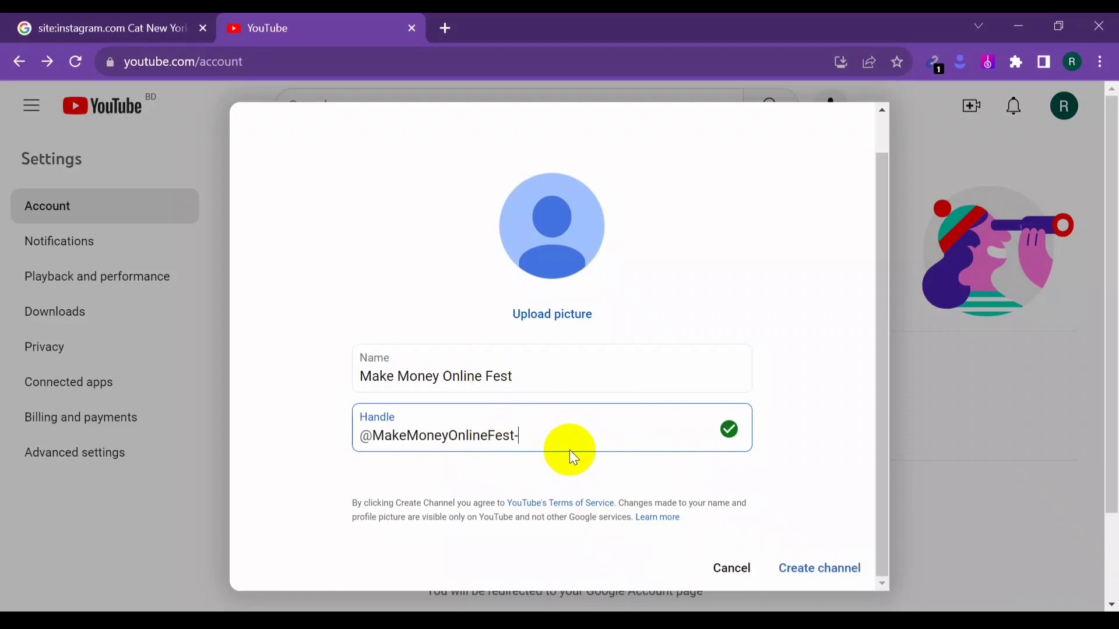
pyautogui.press('BackSpace')
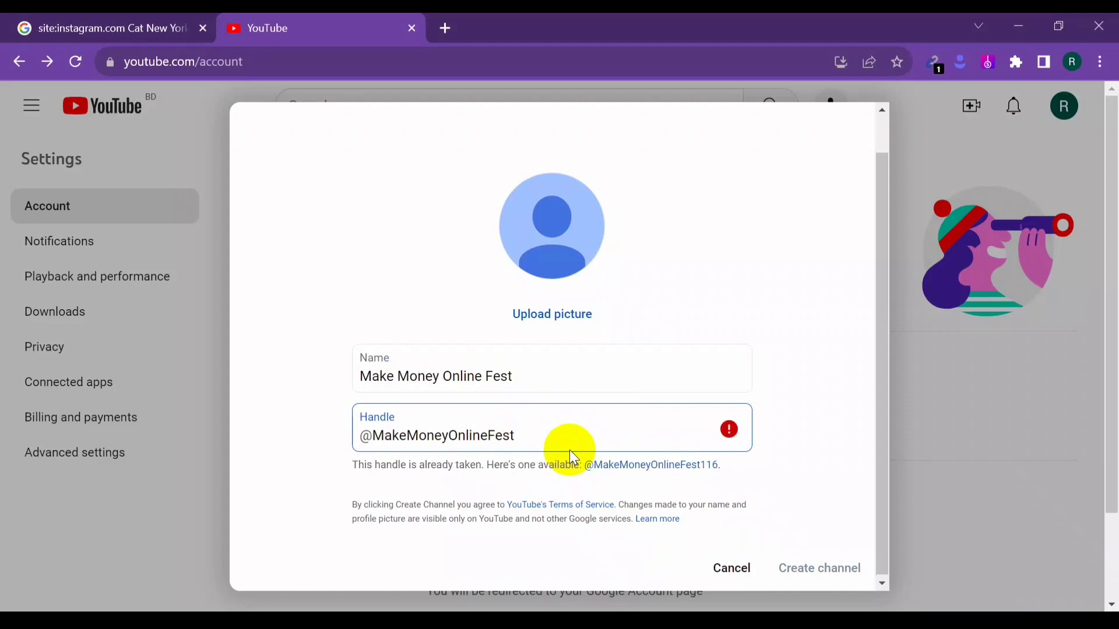
pyautogui.write('1')
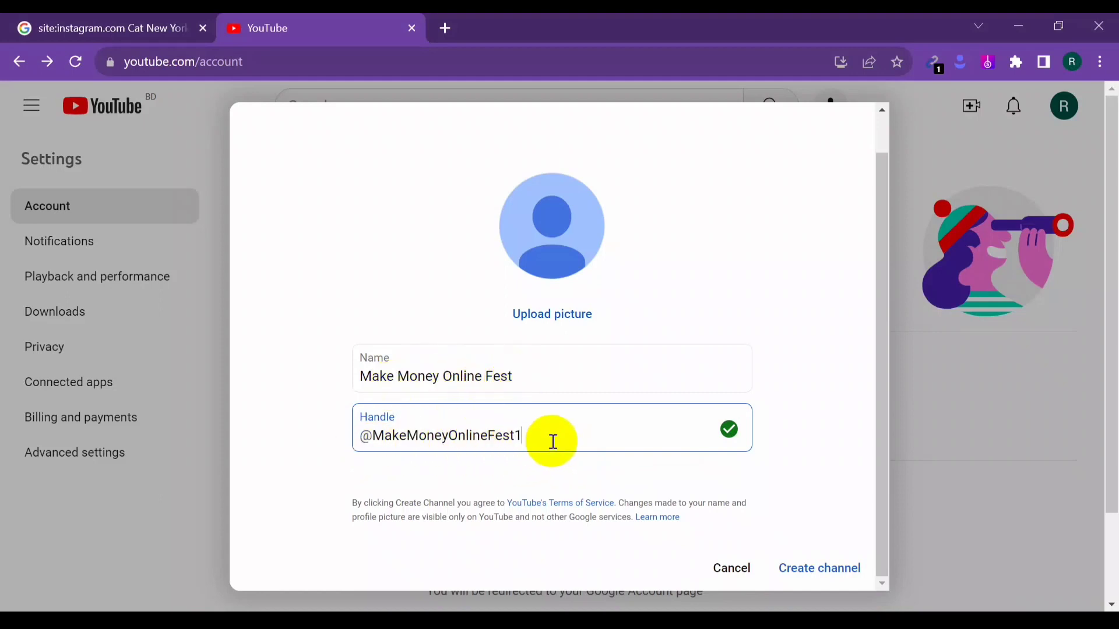
pyautogui.click(820, 573)
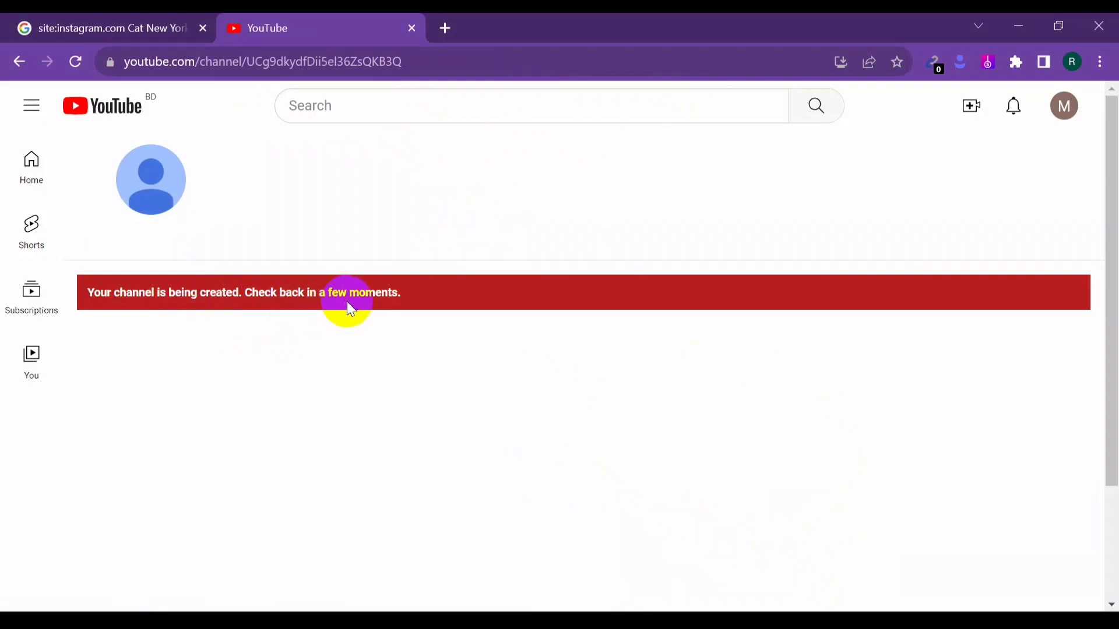
# Reload the new channel's page several times to check whether the channel has been set up.
pyautogui.click(76, 63)
pyautogui.click(376, 201)
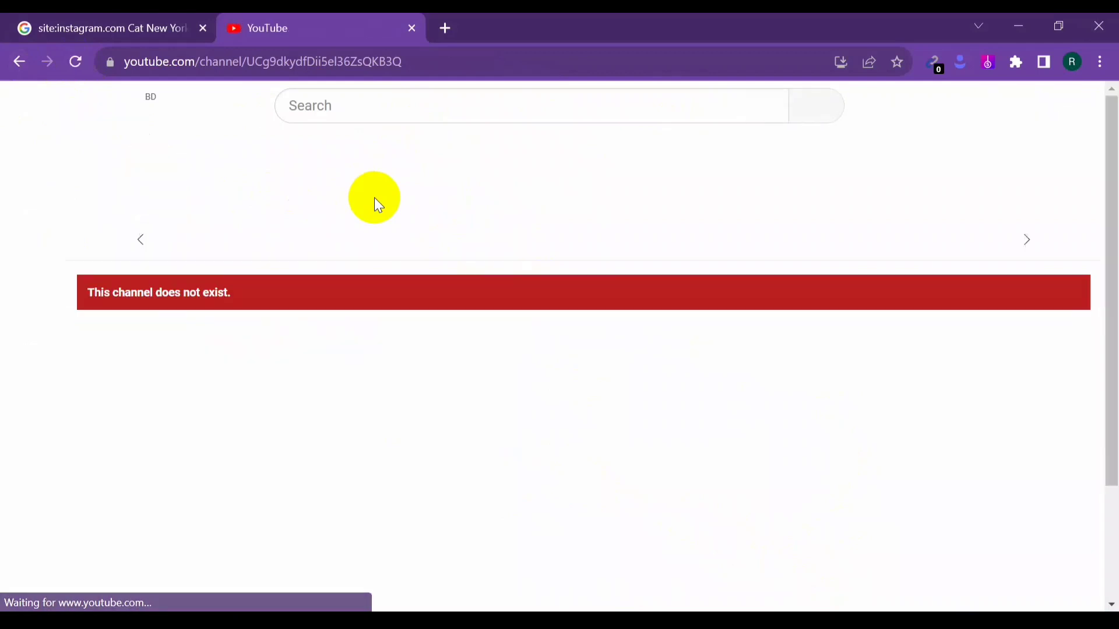
pyautogui.click(75, 61)
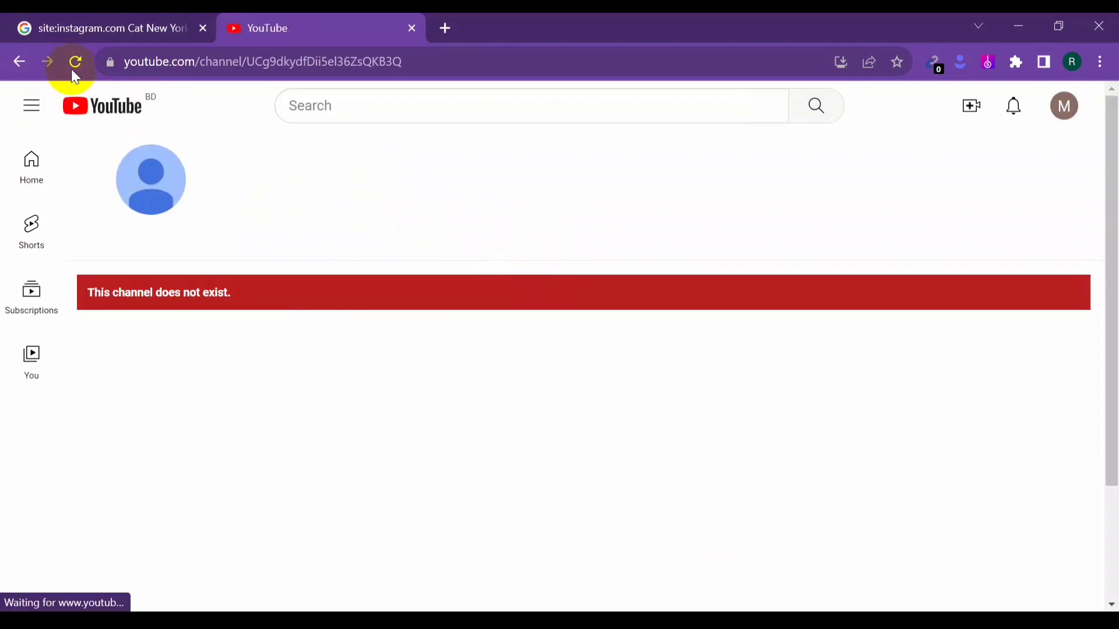
pyautogui.click(75, 62)
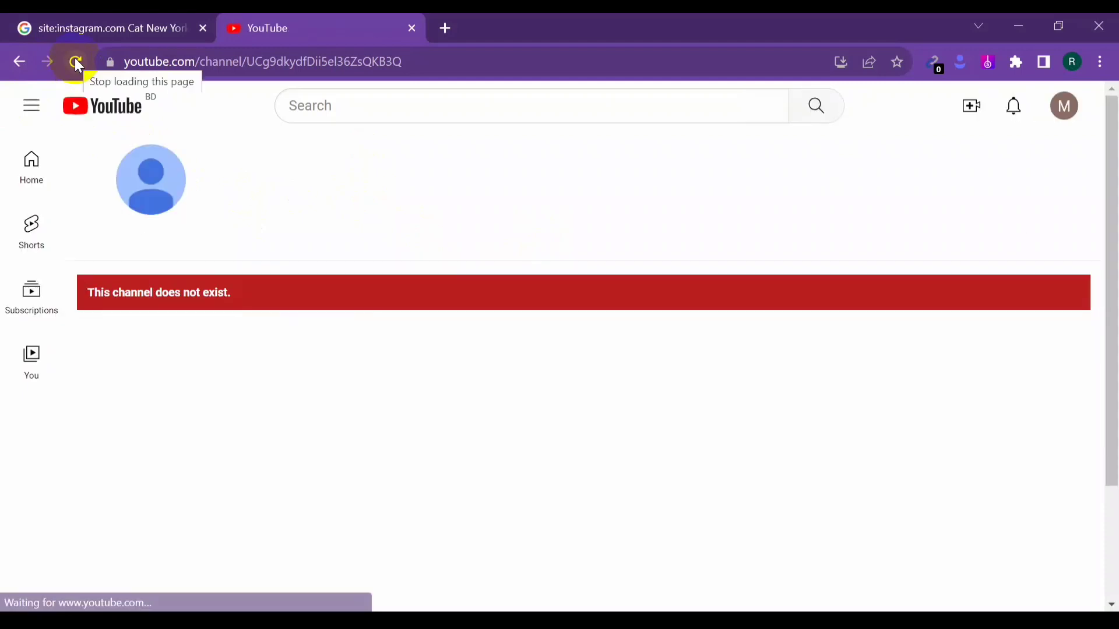
# Return to the YouTube home page and view the signed-in account's own channel.
pyautogui.click(74, 104)
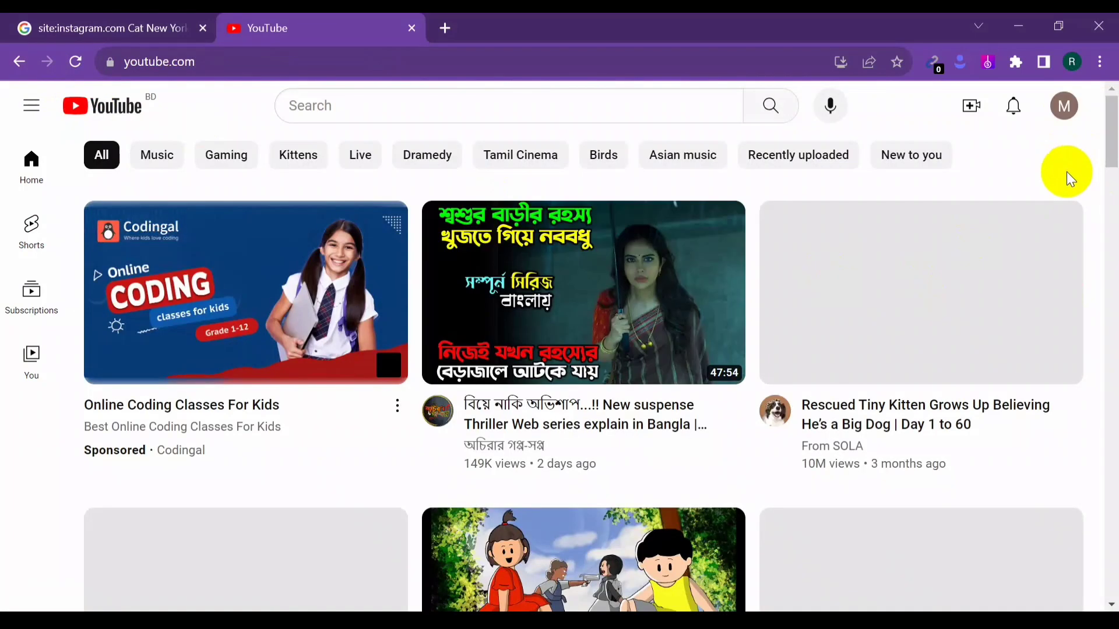
pyautogui.click(1064, 108)
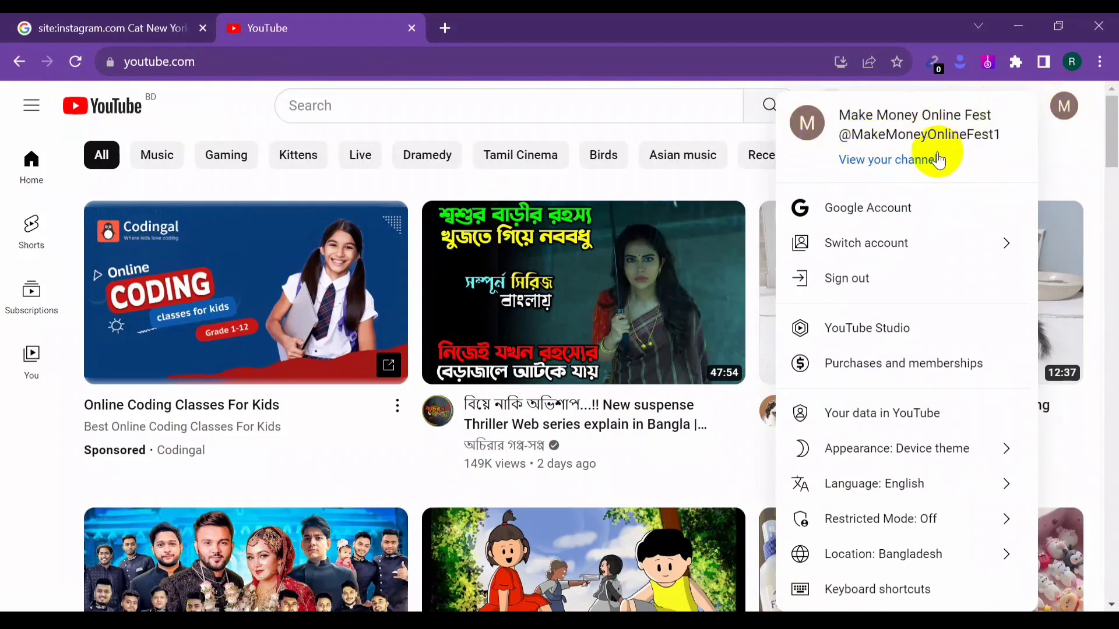
pyautogui.click(912, 162)
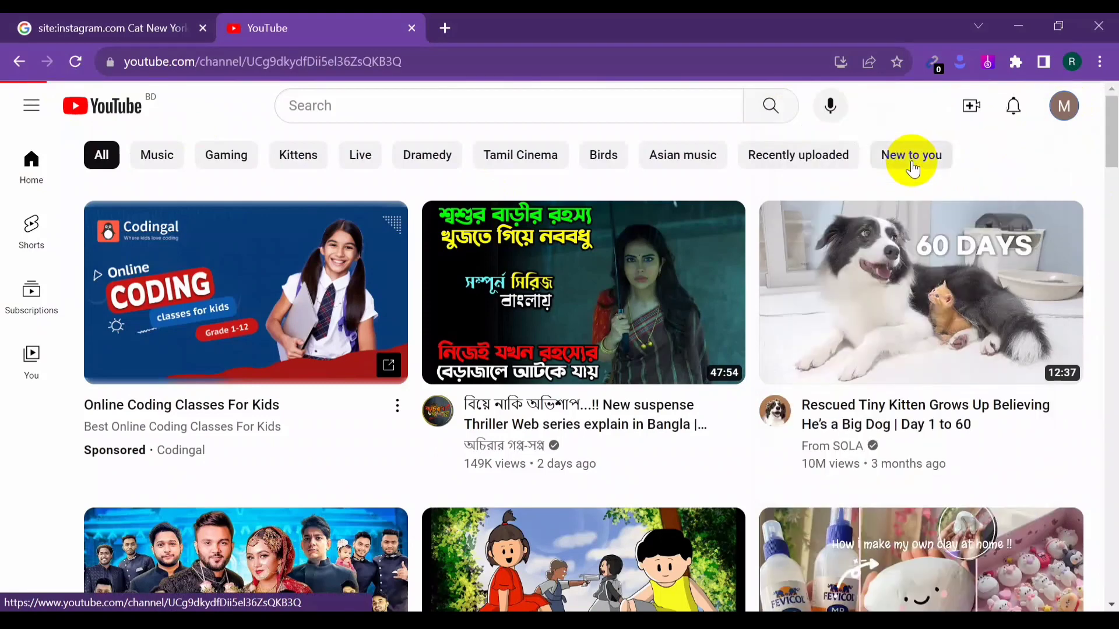